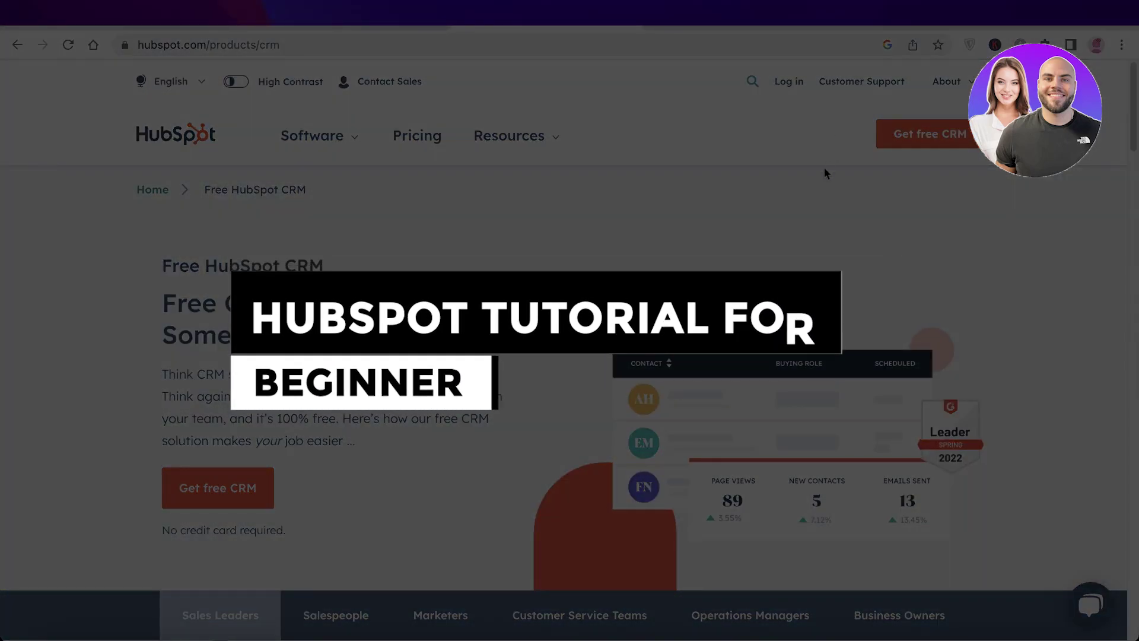
Browse the HubSpot homepage, then open the Pricing page and view the Free Tools plans
{"action": "scroll", "coordinate": [791, 266], "scroll_direction": "down", "scroll_amount": 1}
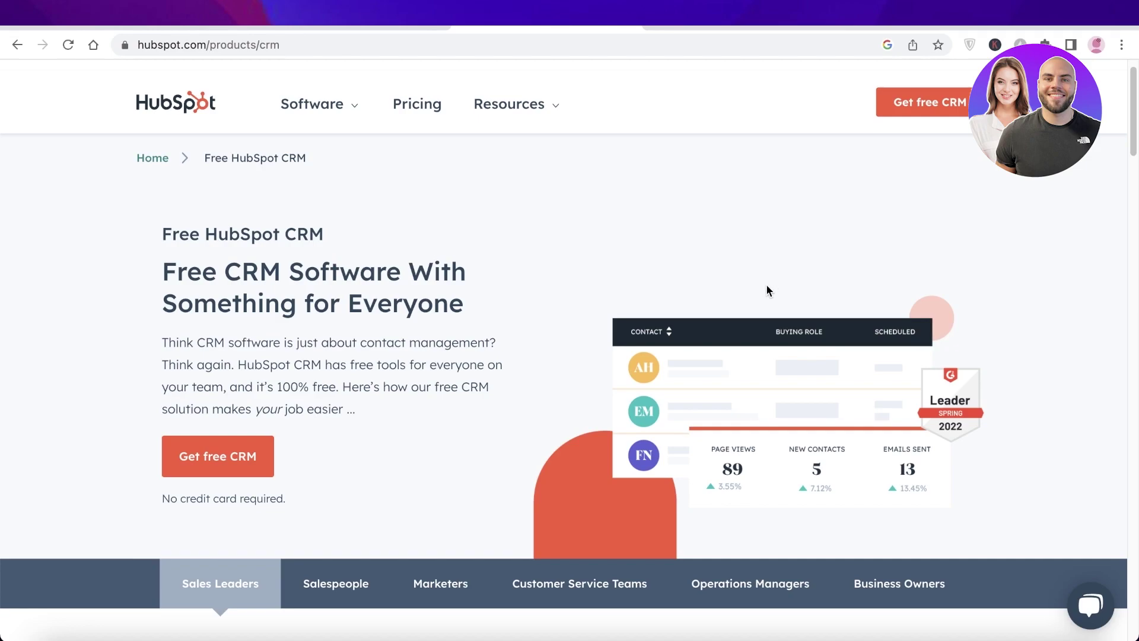
{"action": "scroll", "coordinate": [730, 272], "scroll_direction": "down", "scroll_amount": 4}
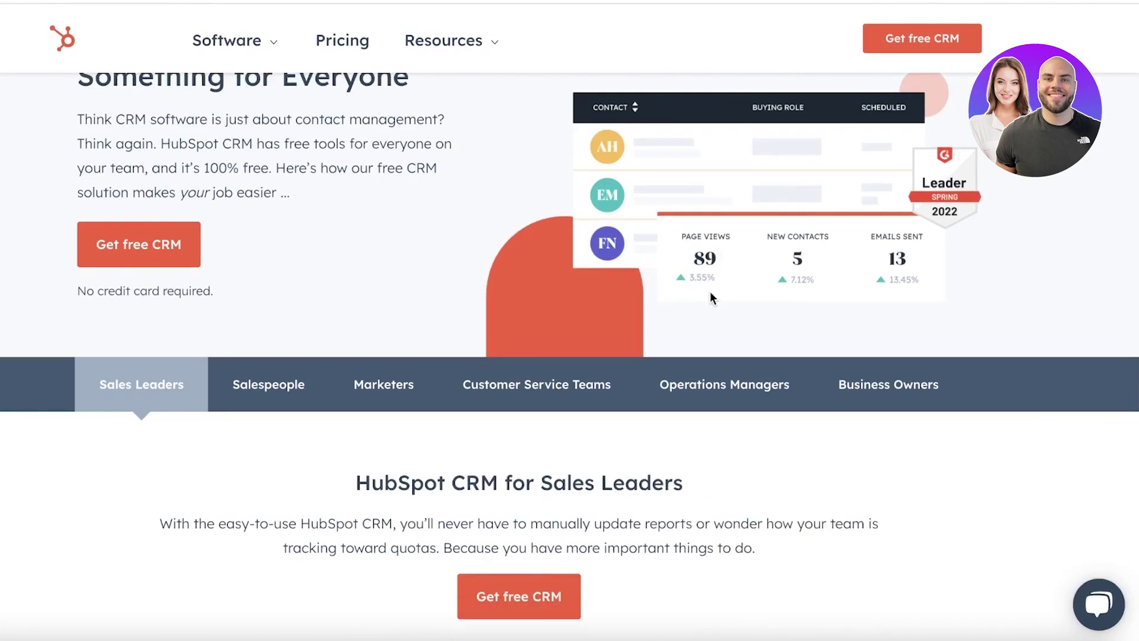
{"action": "scroll", "coordinate": [701, 306], "scroll_direction": "up", "scroll_amount": 2}
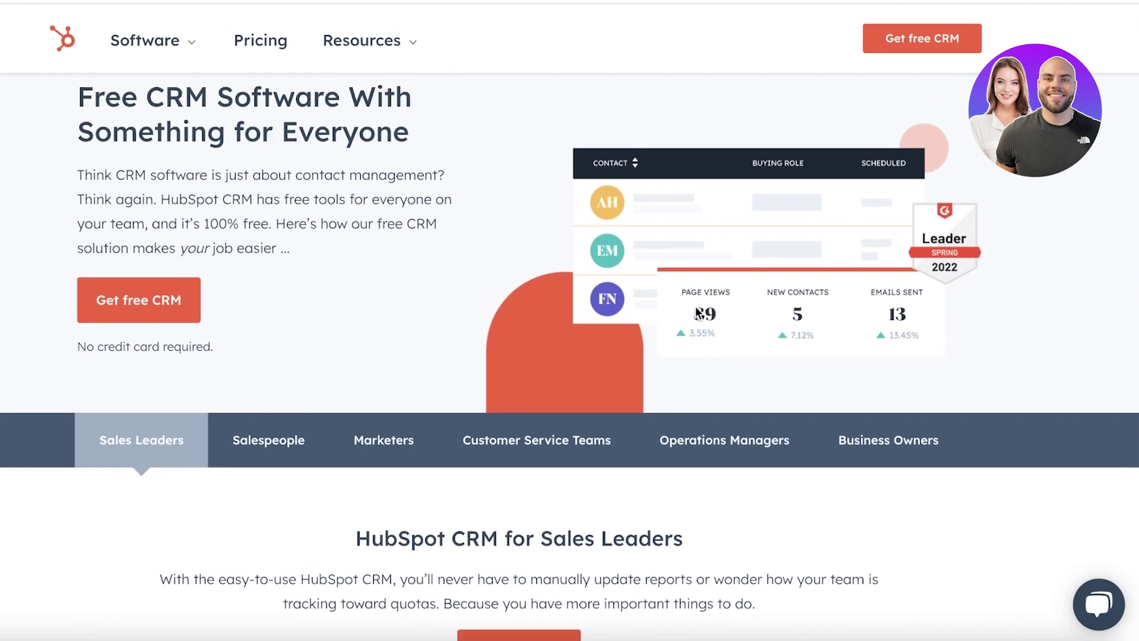
{"action": "scroll", "coordinate": [694, 315], "scroll_direction": "down", "scroll_amount": 4}
{"action": "scroll", "coordinate": [675, 327], "scroll_direction": "down", "scroll_amount": 2}
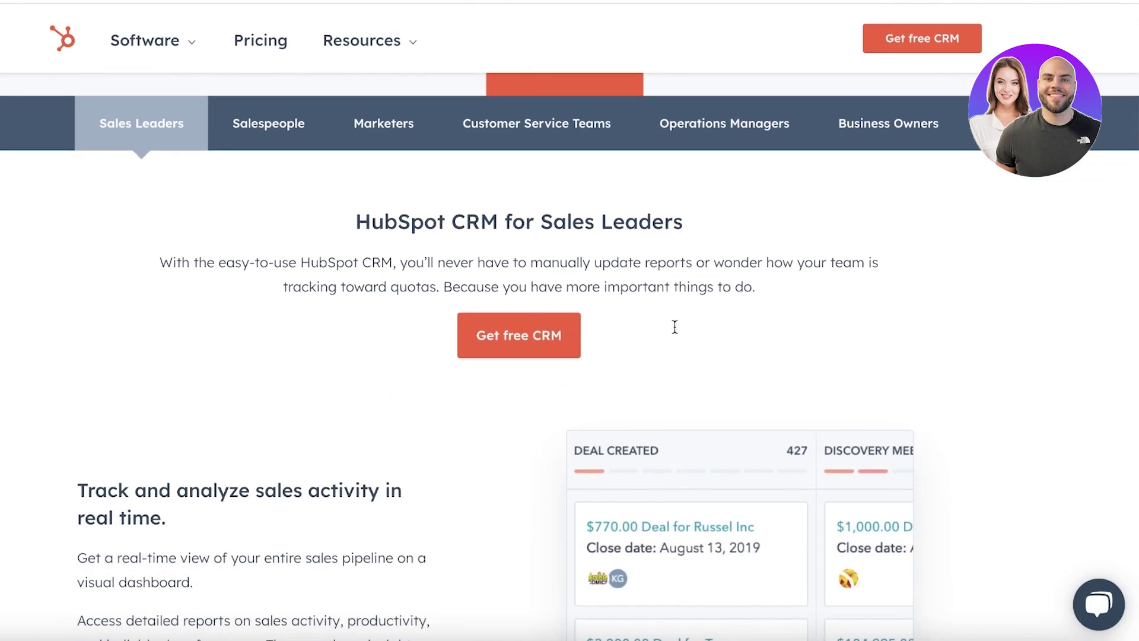
{"action": "scroll", "coordinate": [679, 332], "scroll_direction": "down", "scroll_amount": 2}
{"action": "scroll", "coordinate": [653, 359], "scroll_direction": "down", "scroll_amount": 3}
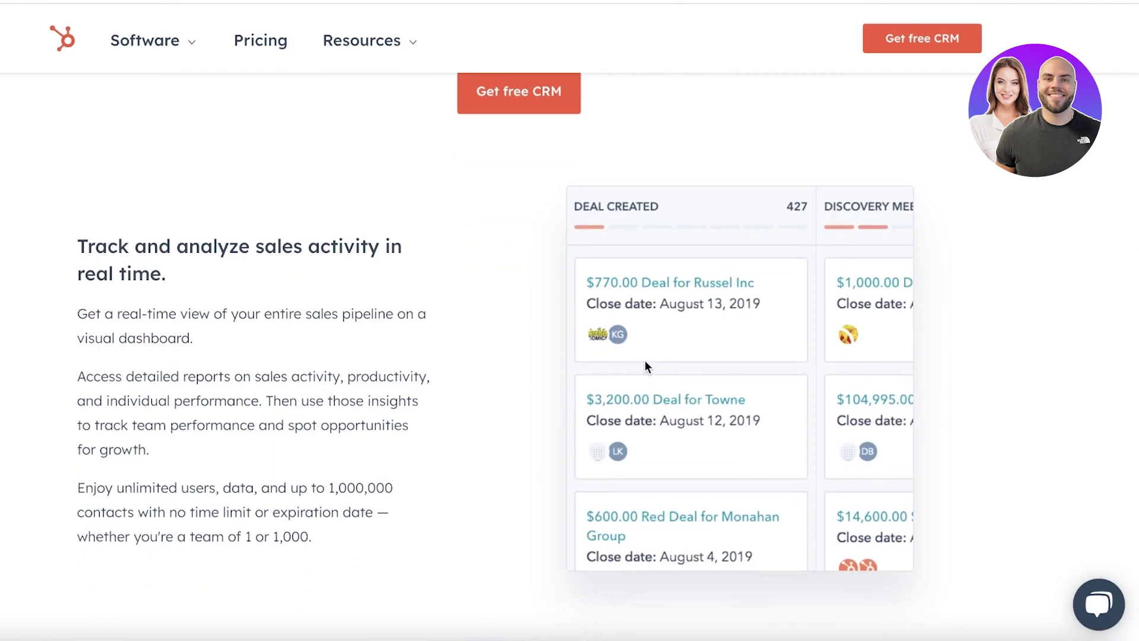
{"action": "scroll", "coordinate": [829, 323], "scroll_direction": "up", "scroll_amount": 15}
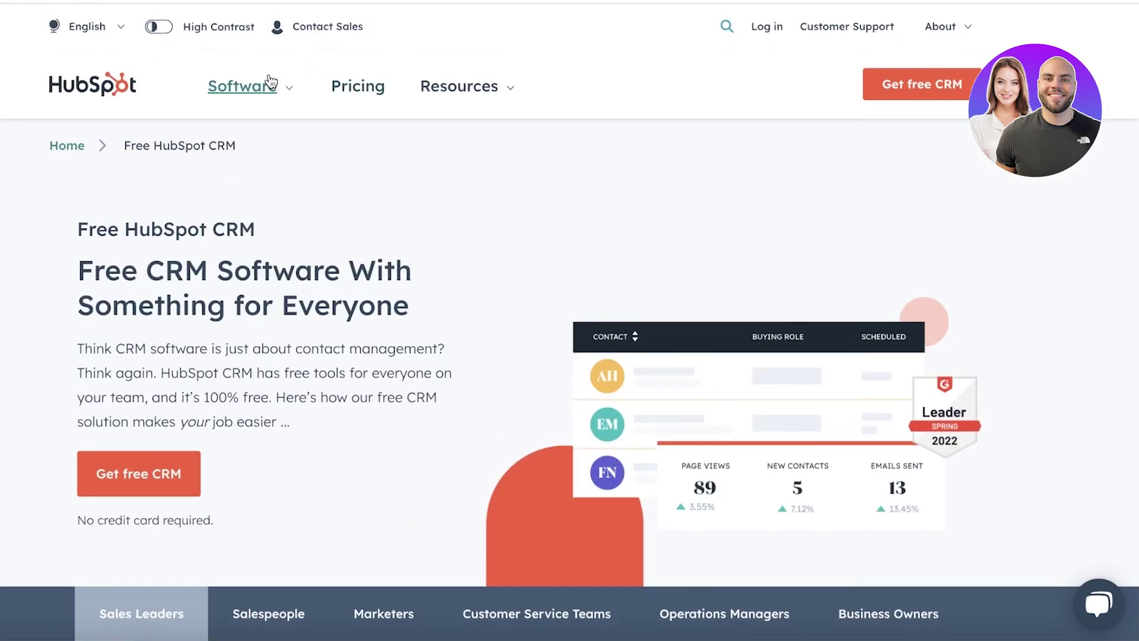
{"action": "left_click", "coordinate": [338, 89]}
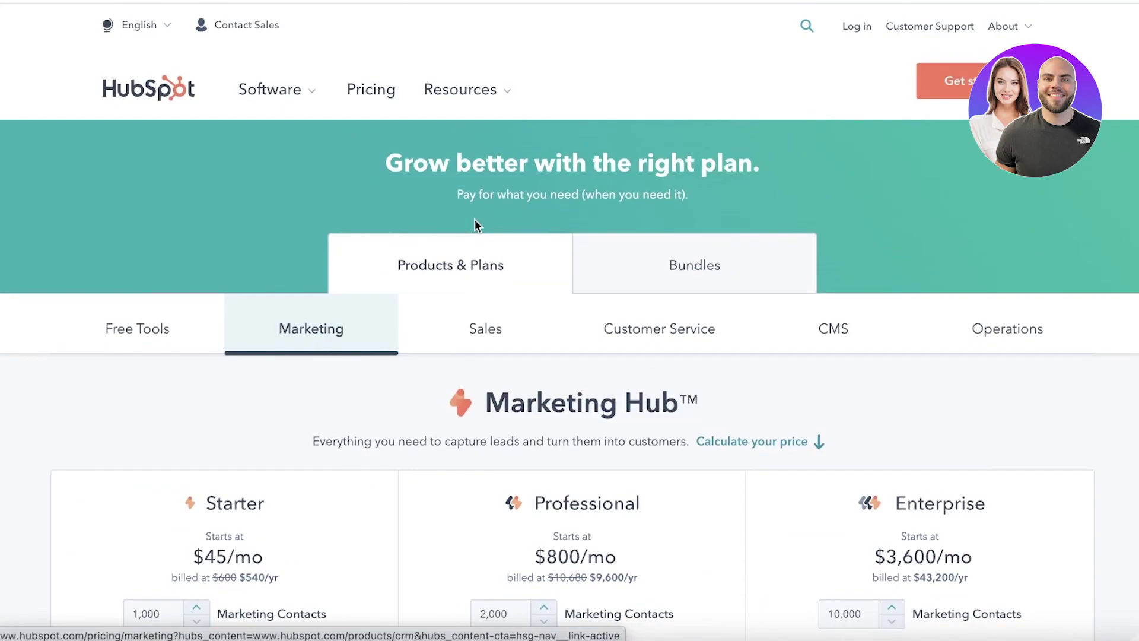
{"action": "left_click", "coordinate": [113, 290]}
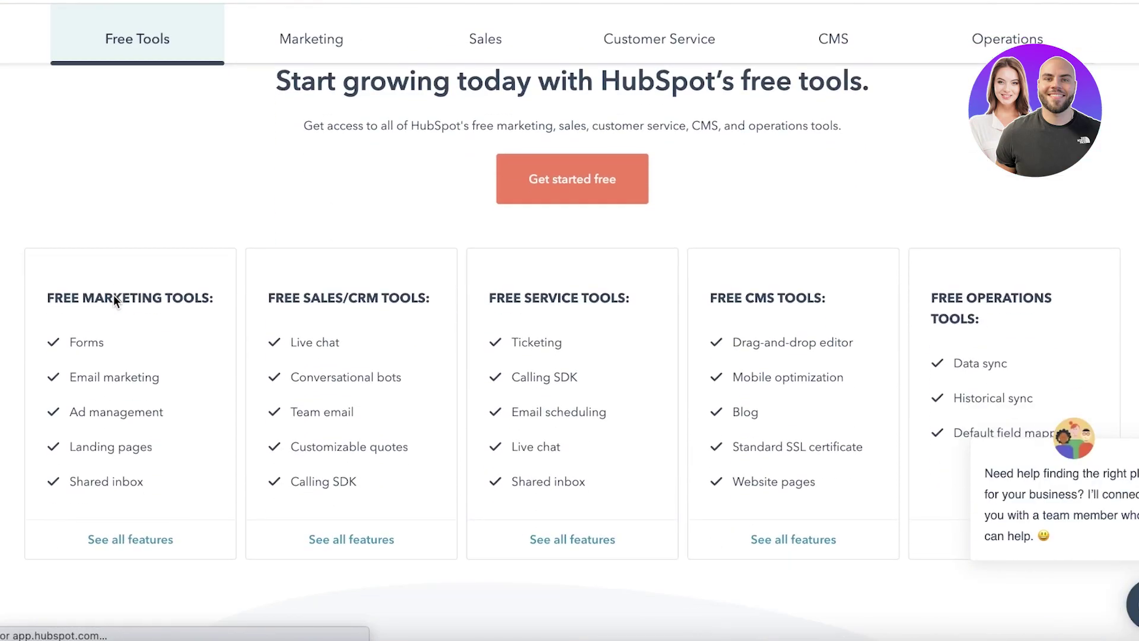
{"action": "scroll", "coordinate": [113, 294], "scroll_direction": "down", "scroll_amount": 1}
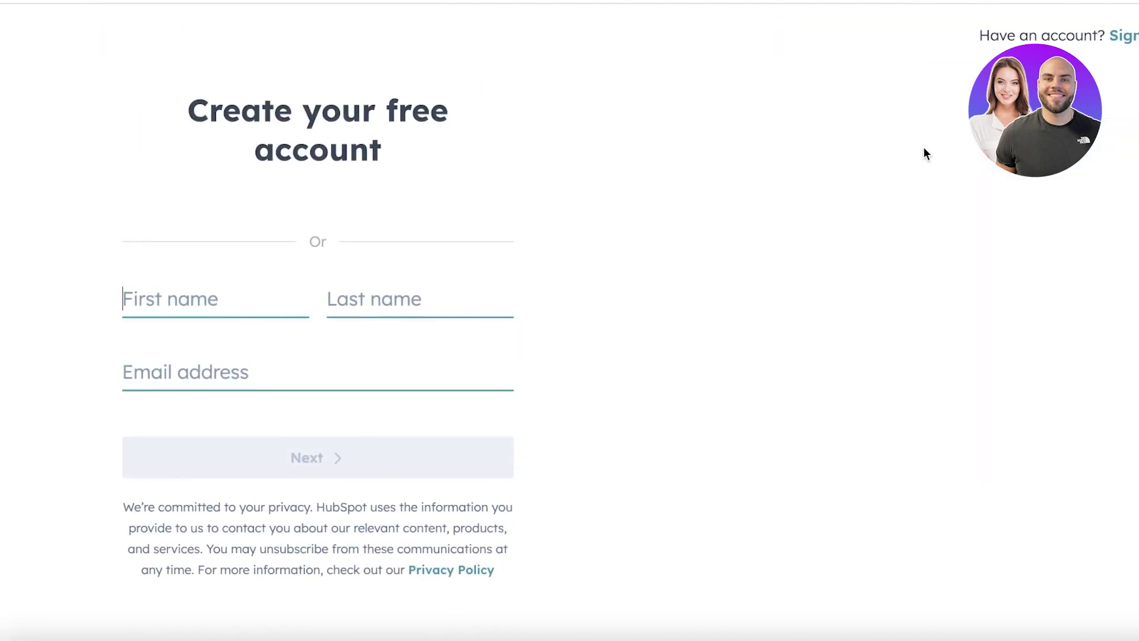
Autofill first name, last name and email from a saved profile, dismissing the Google account chooser
{"action": "left_click", "coordinate": [195, 313]}
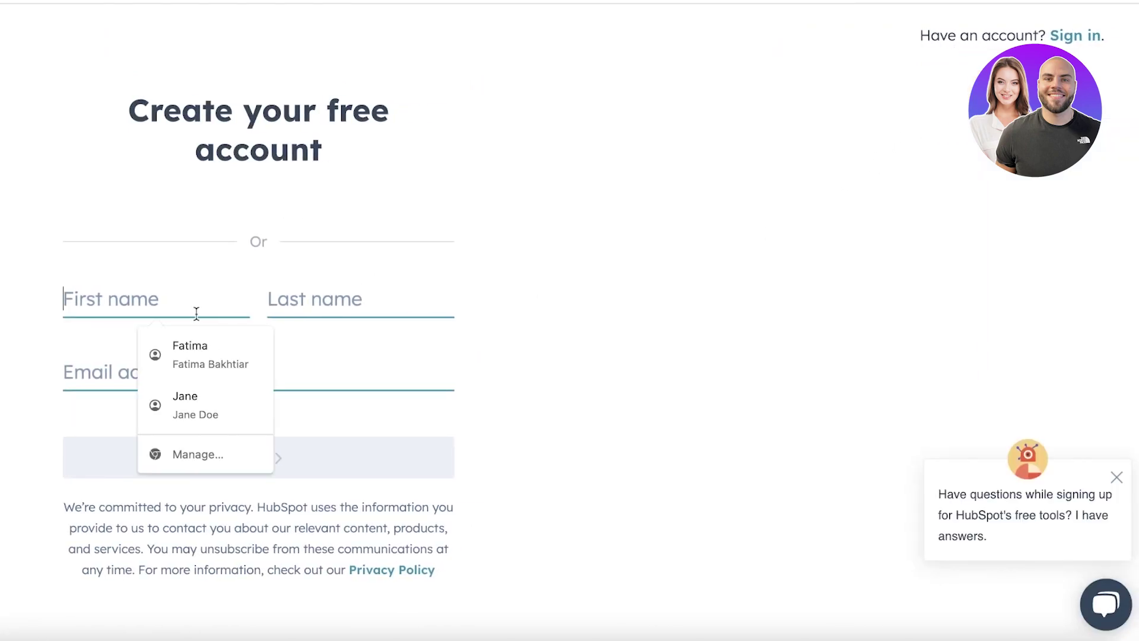
{"action": "left_click", "coordinate": [175, 410]}
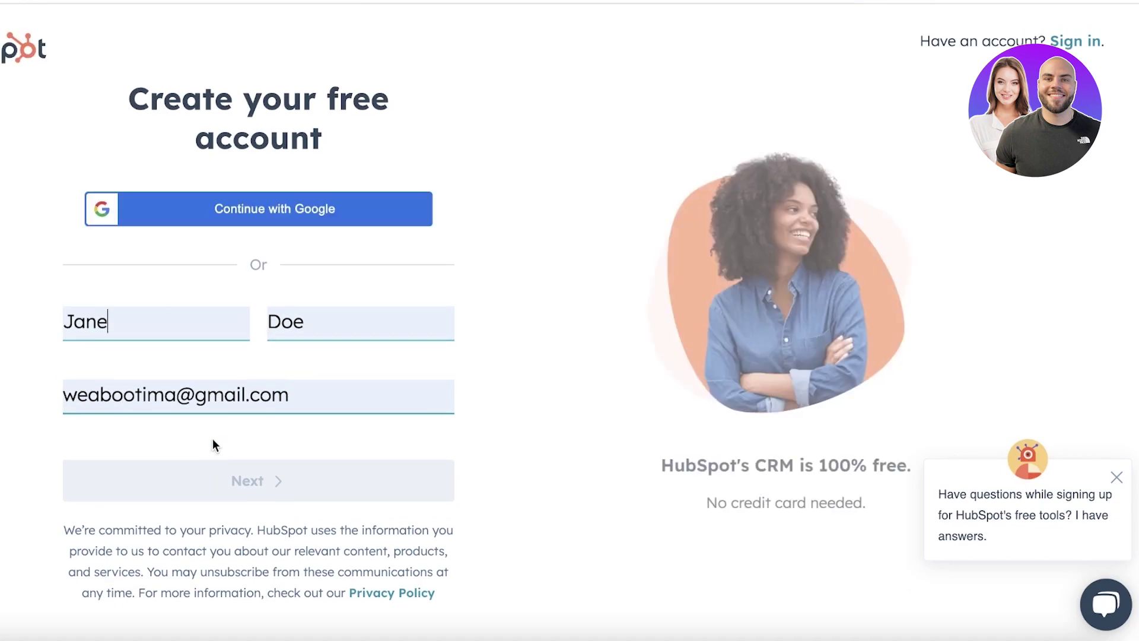
{"action": "left_click", "coordinate": [294, 204]}
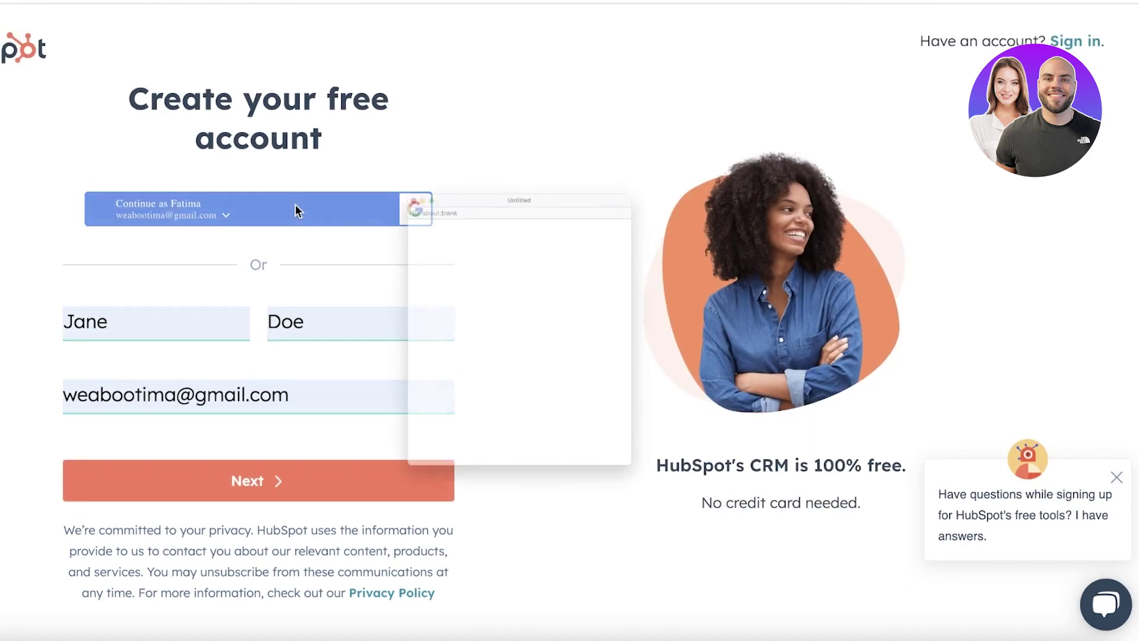
{"action": "left_click", "coordinate": [496, 297]}
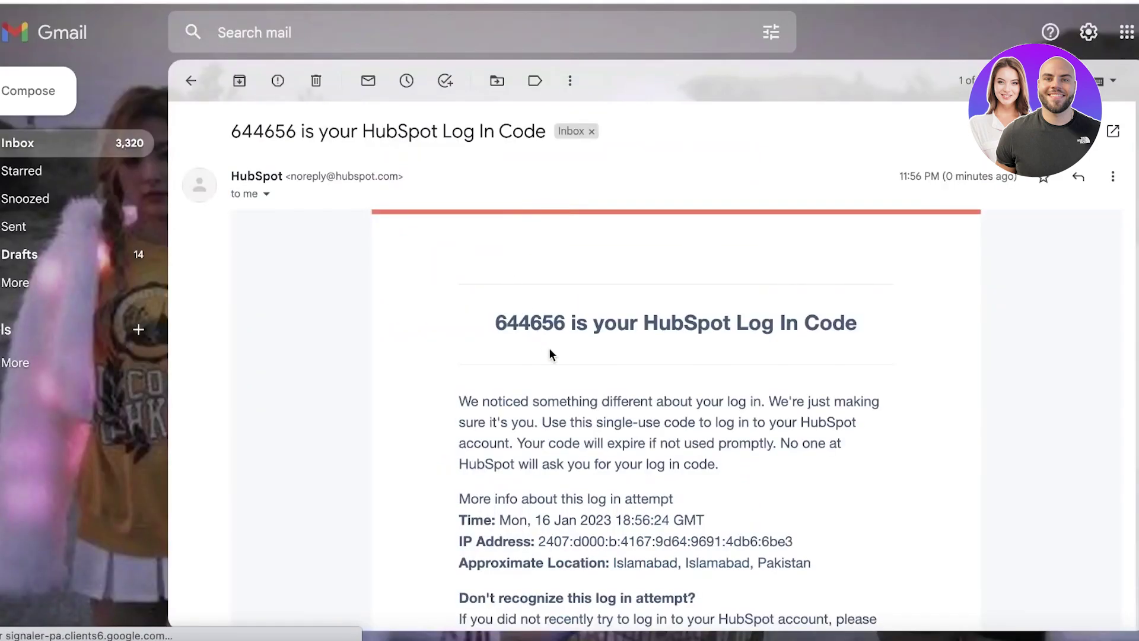
Copy the log-in code from the Gmail message into HubSpot's code field and log in
{"action": "double_click", "coordinate": [530, 323]}
{"action": "right_click", "coordinate": [532, 320]}
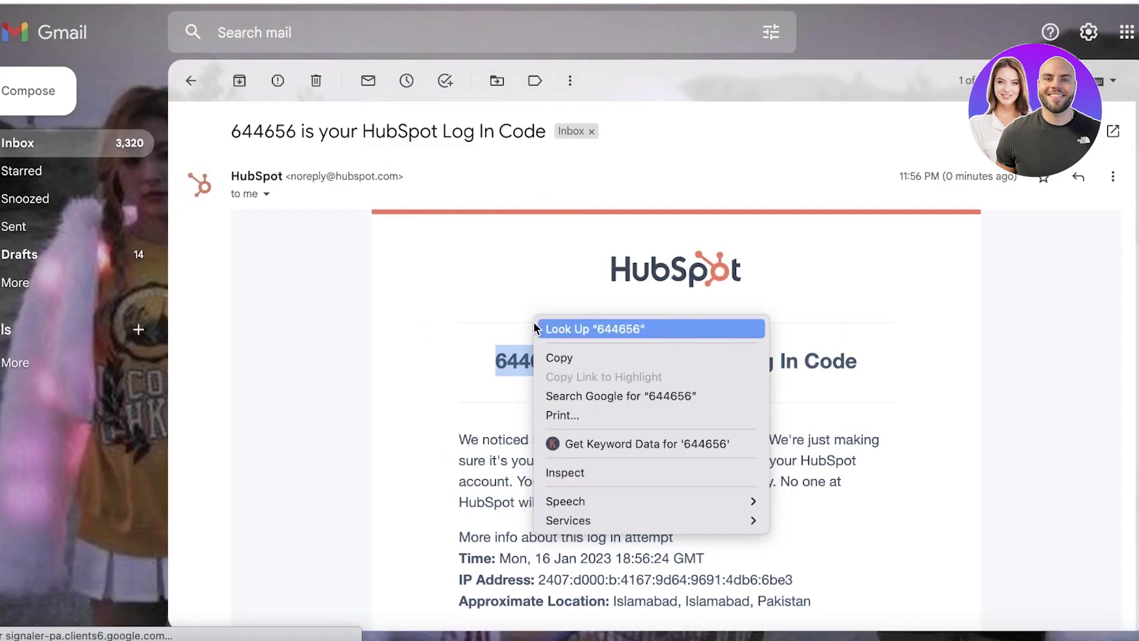
{"action": "left_click", "coordinate": [554, 355]}
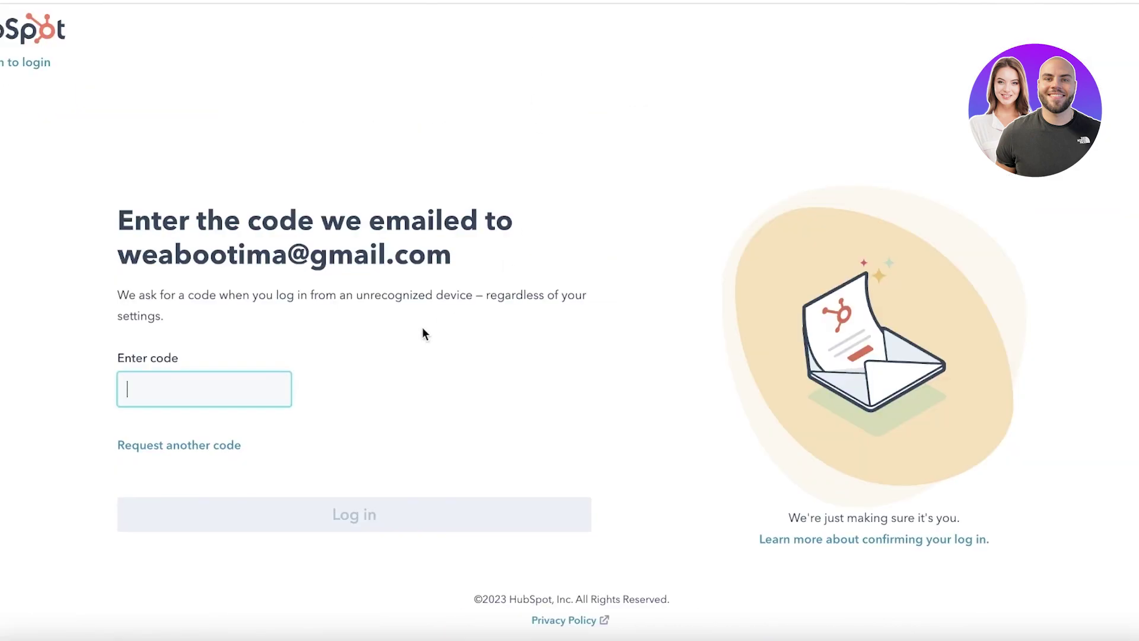
{"action": "left_click", "coordinate": [208, 394]}
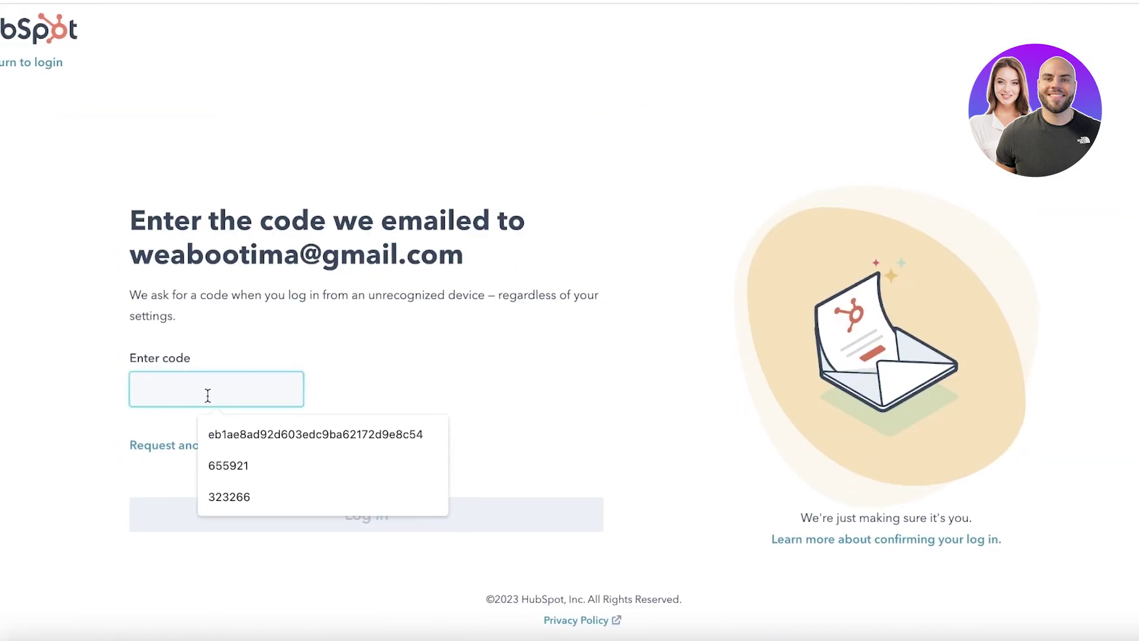
{"action": "right_click", "coordinate": [245, 383]}
{"action": "left_click", "coordinate": [271, 511]}
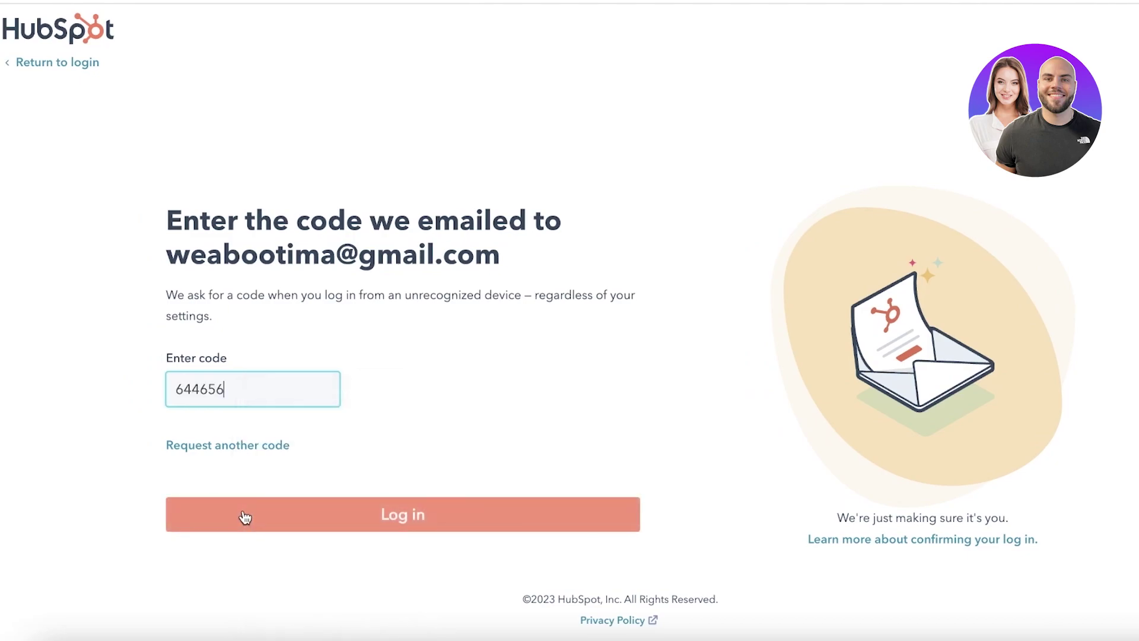
{"action": "left_click", "coordinate": [244, 514]}
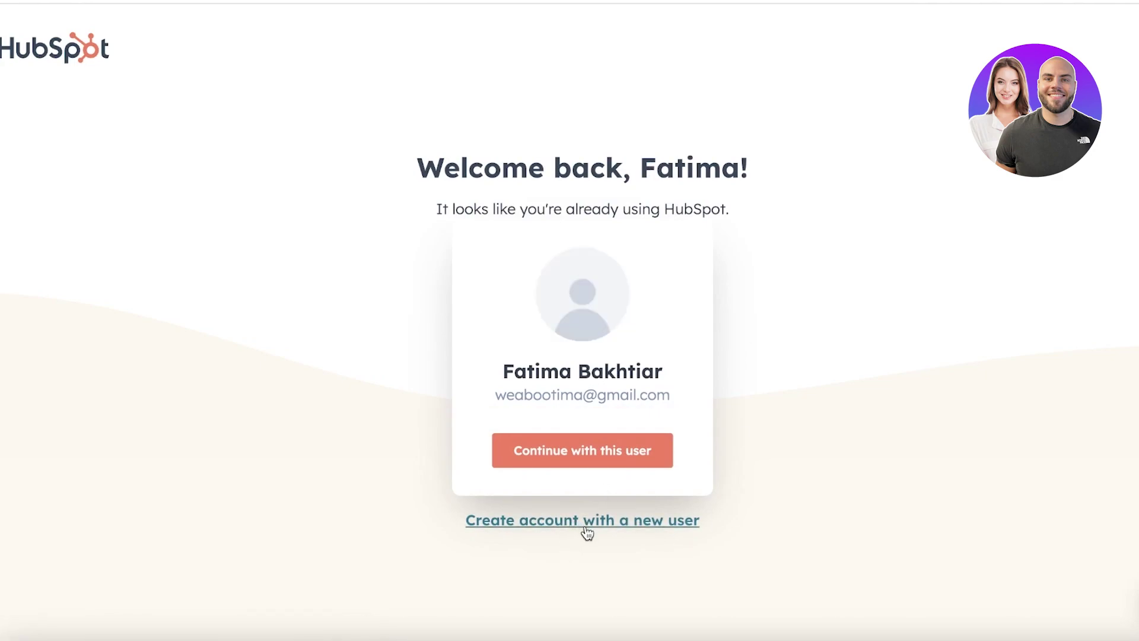
Continue with the existing user and account, dismissing the homepage update prompt
{"action": "left_click", "coordinate": [584, 463]}
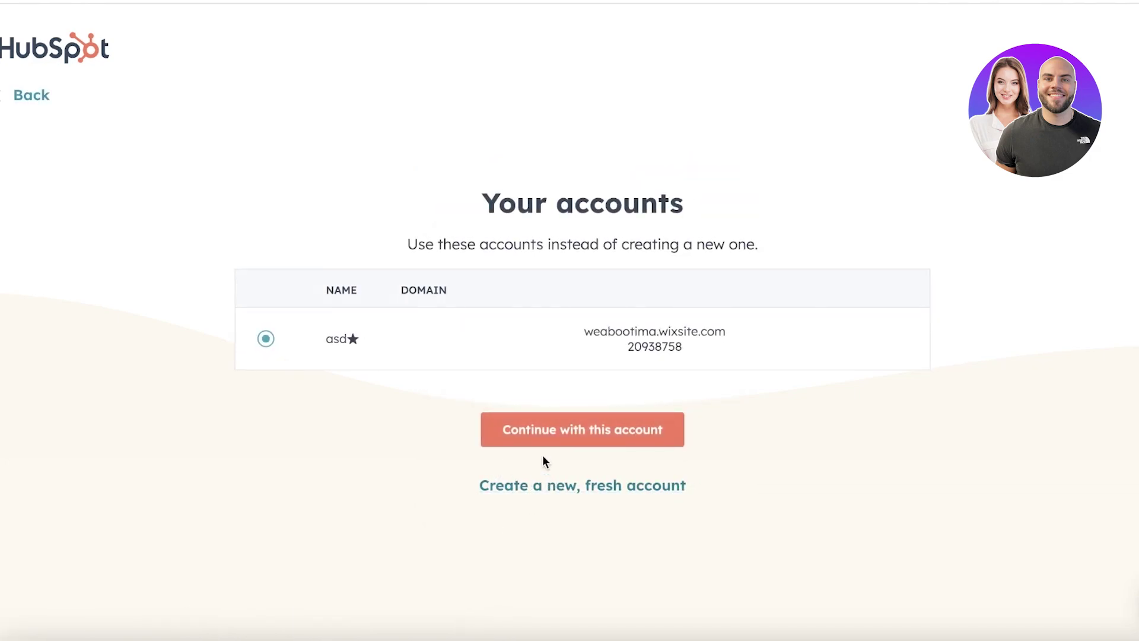
{"action": "left_click", "coordinate": [551, 438]}
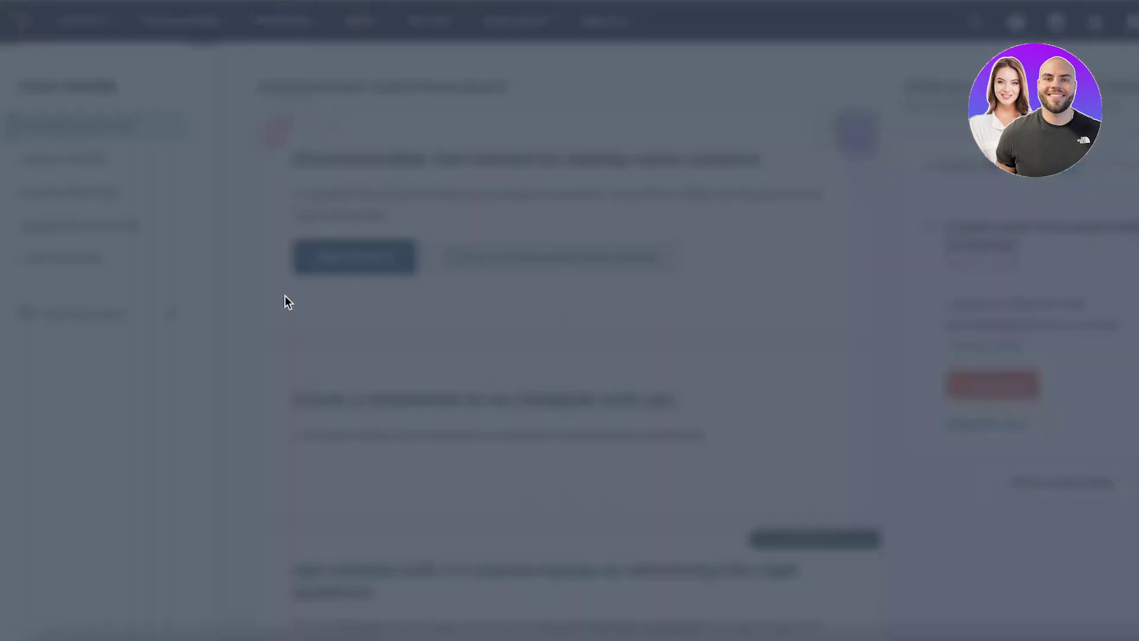
{"action": "key", "text": "Escape"}
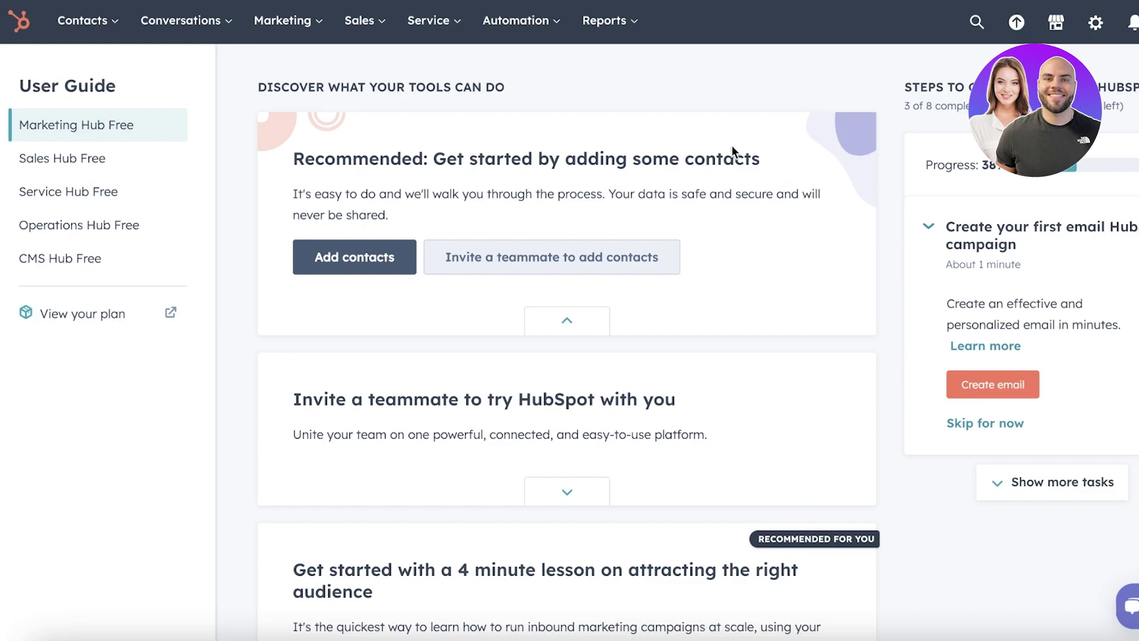
Browse the marketplaces list and compare the Service Hub and Marketing Hub Professional trial options
{"action": "left_click", "coordinate": [1056, 22]}
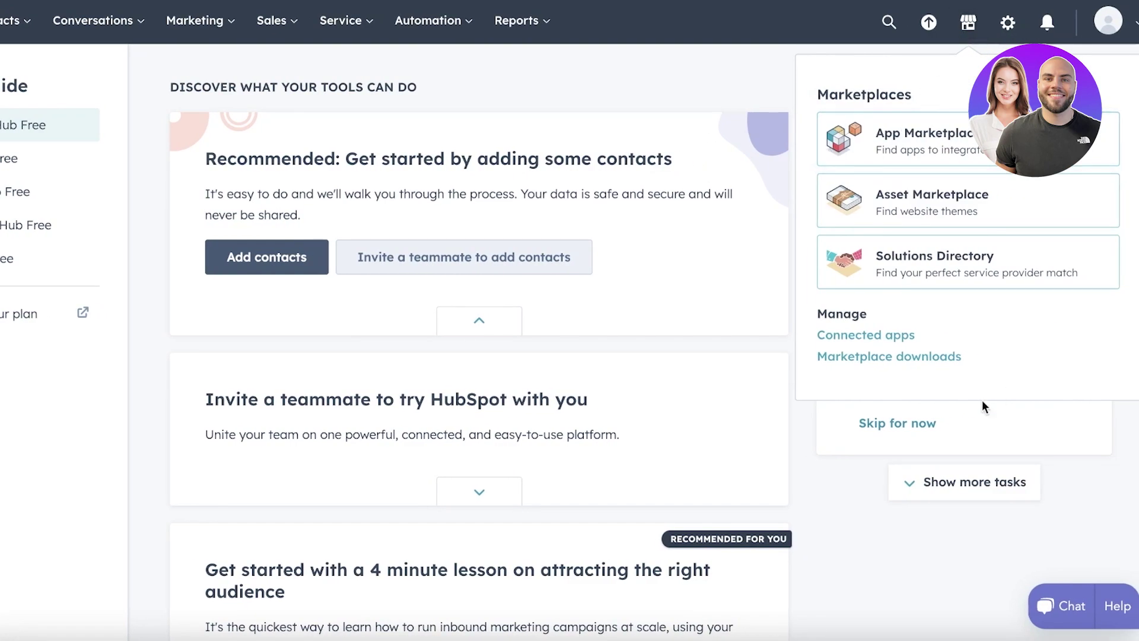
{"action": "left_click", "coordinate": [931, 23]}
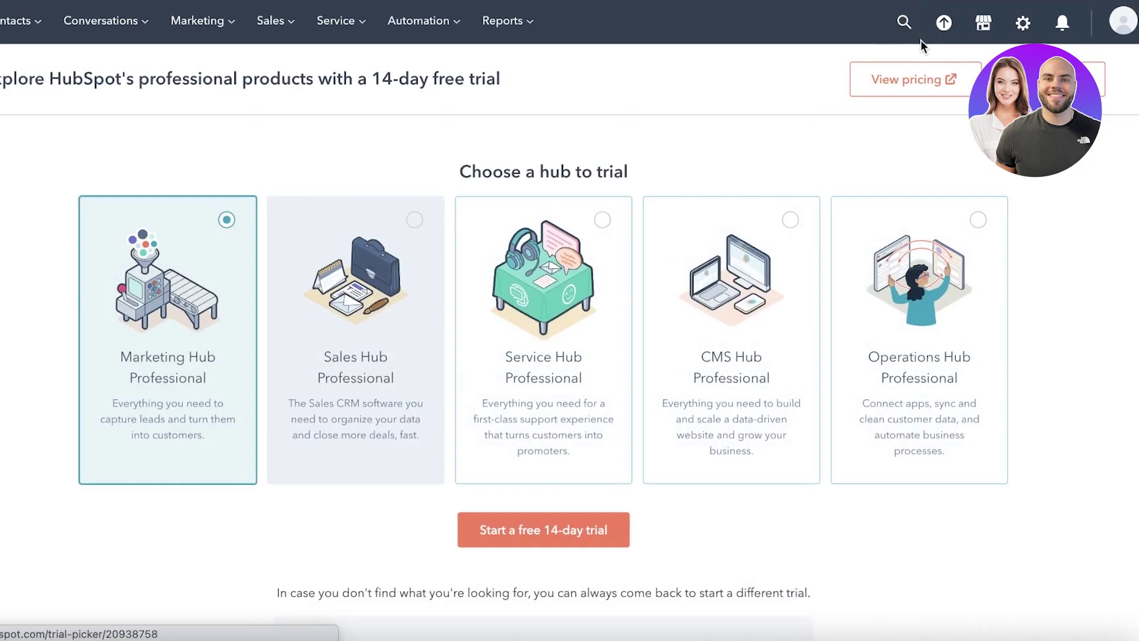
{"action": "left_click", "coordinate": [553, 281]}
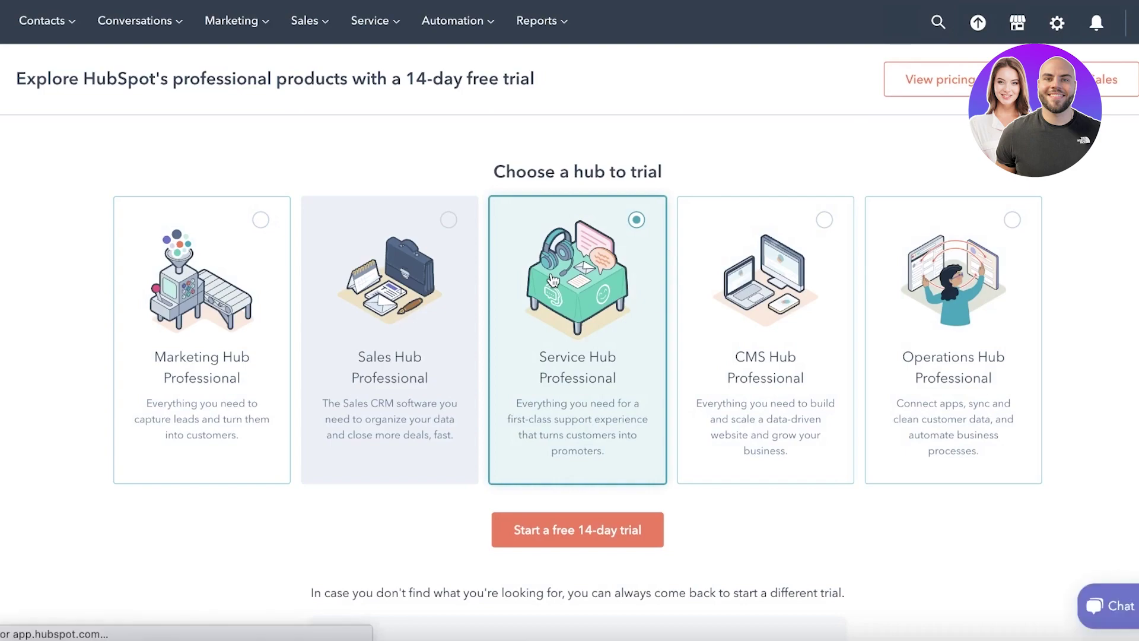
{"action": "left_click", "coordinate": [198, 341]}
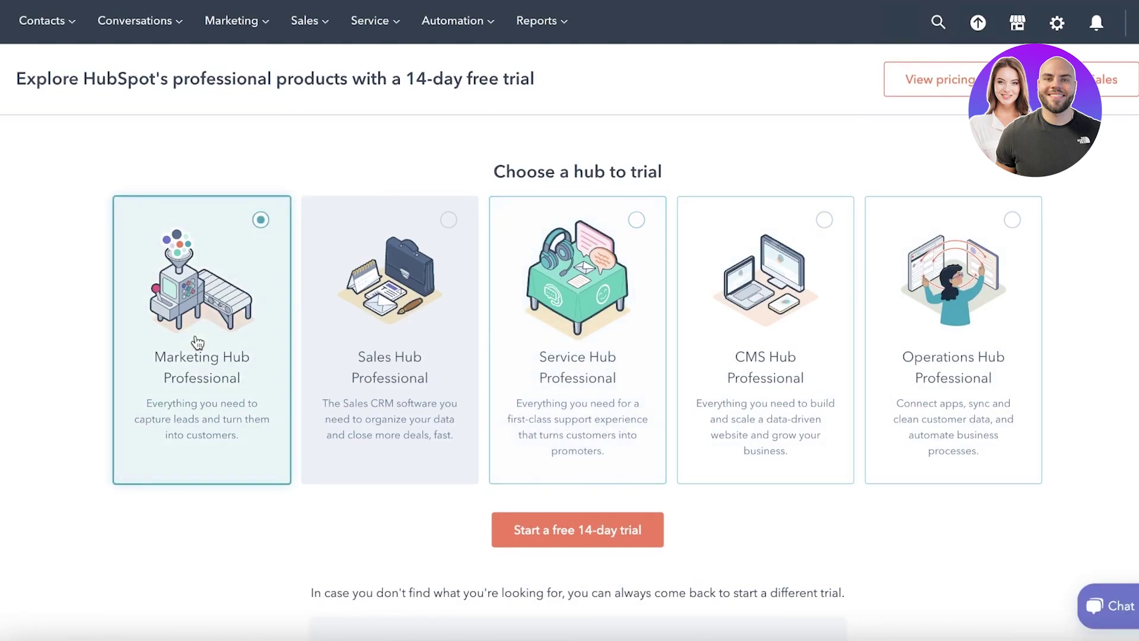
{"action": "scroll", "coordinate": [921, 226], "scroll_direction": "down", "scroll_amount": 3}
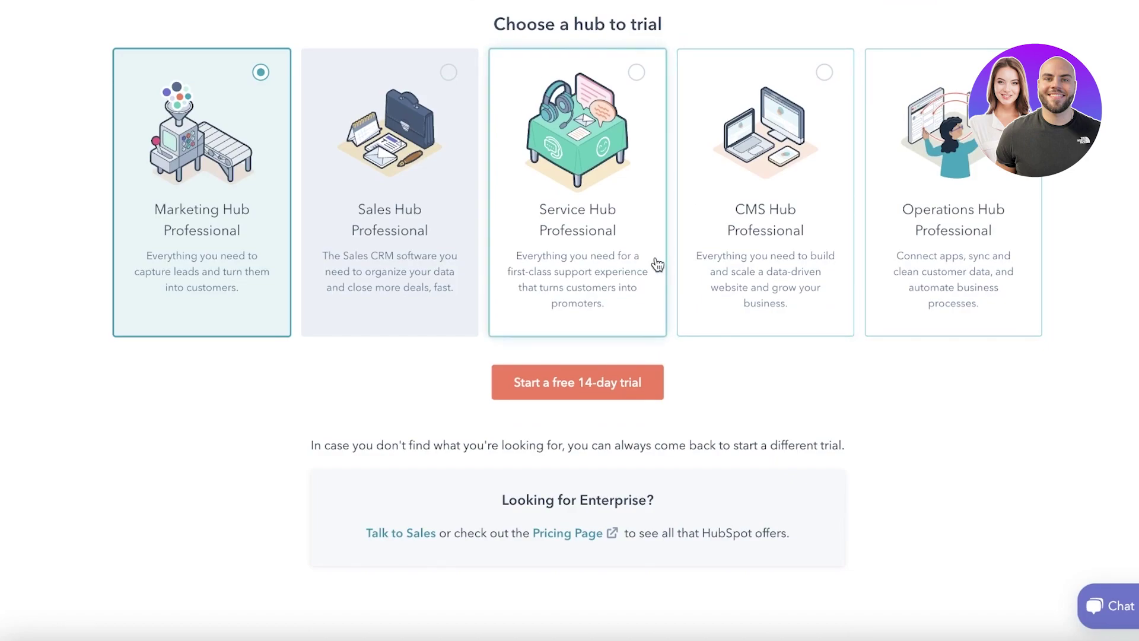
{"action": "scroll", "coordinate": [658, 261], "scroll_direction": "up", "scroll_amount": 3}
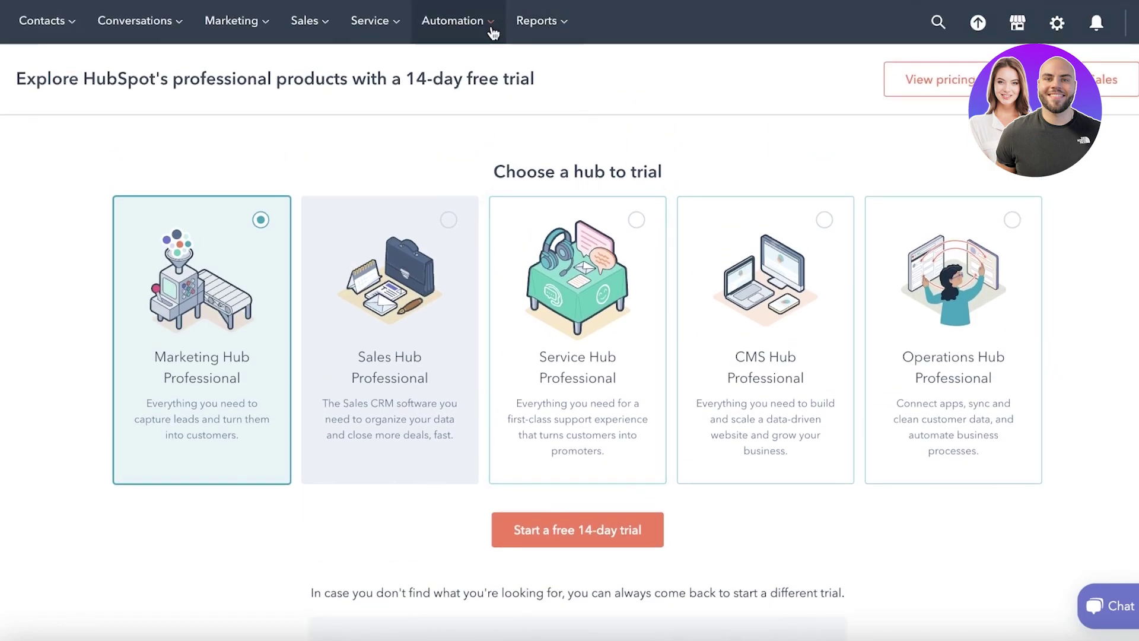
Preview the Sales, Marketing and Contacts menus, ending back on the User Guide
{"action": "left_click", "coordinate": [335, 24]}
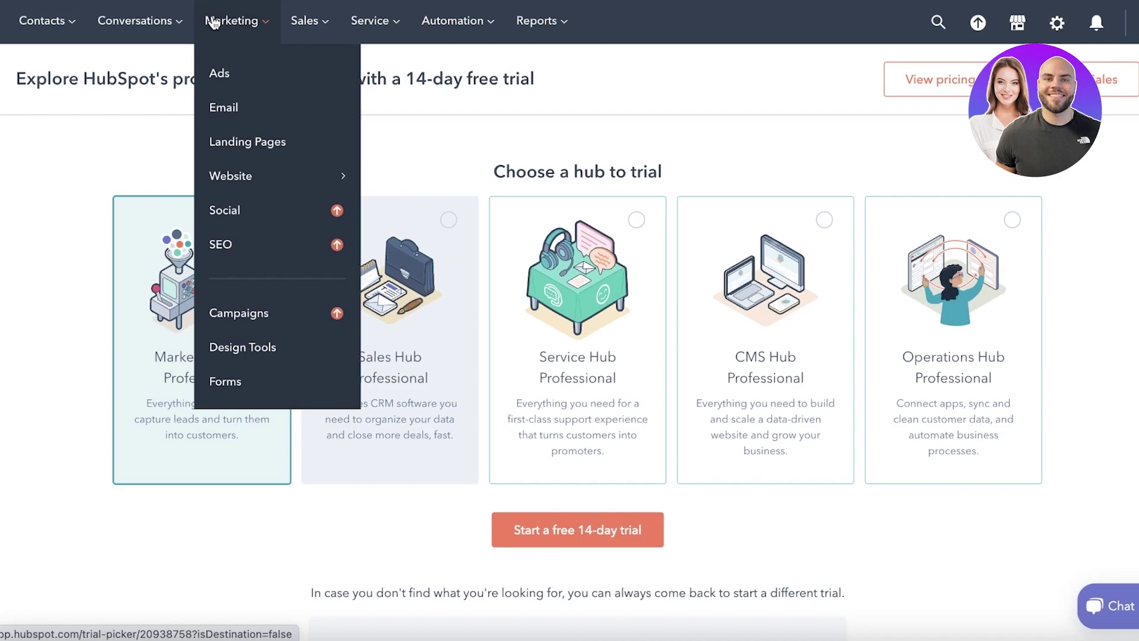
{"action": "mouse_move", "coordinate": [168, 30]}
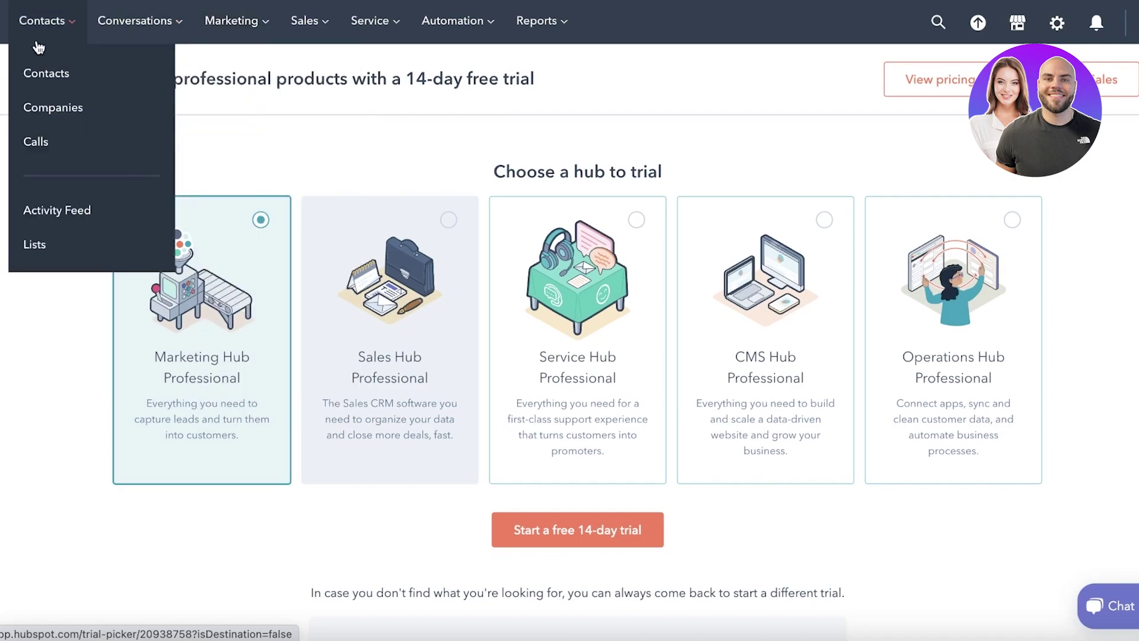
{"action": "mouse_move", "coordinate": [540, 30]}
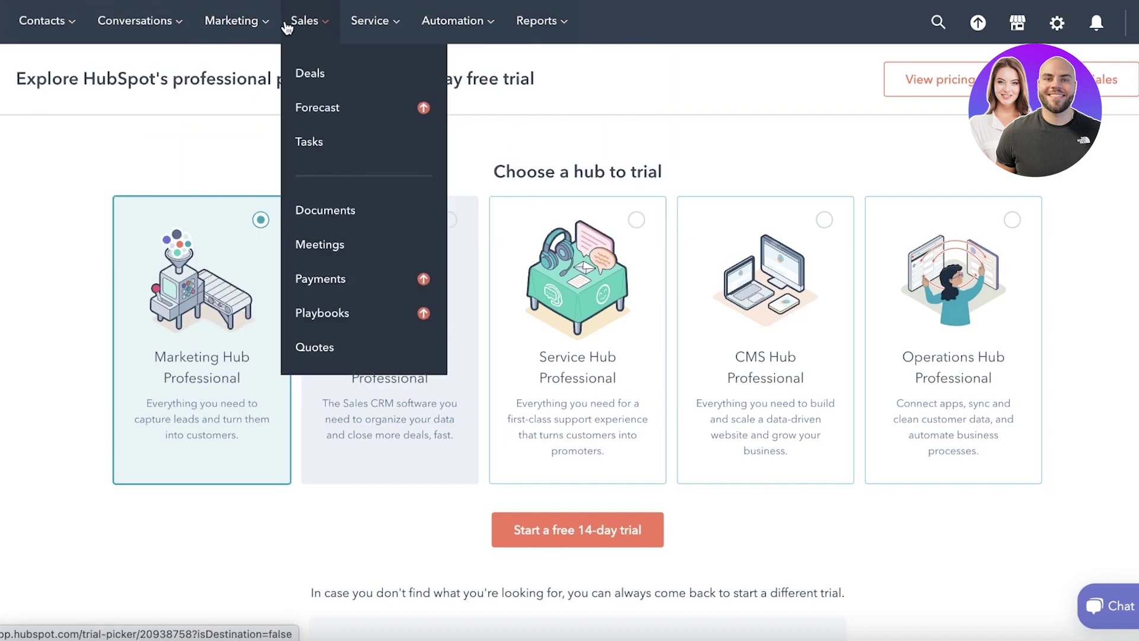
{"action": "mouse_move", "coordinate": [35, 24]}
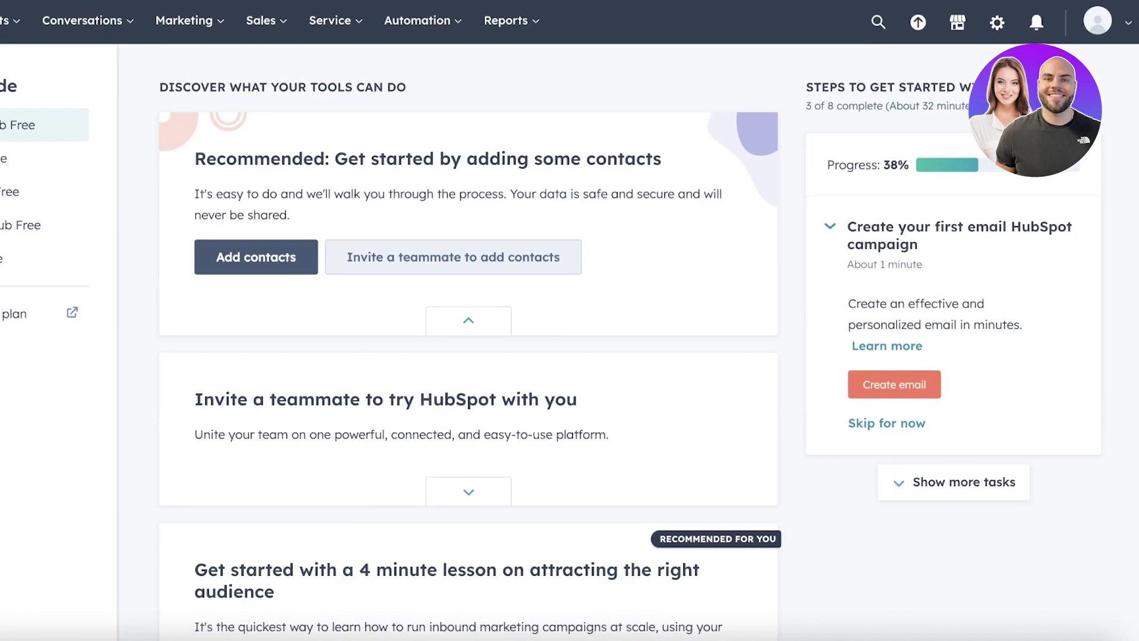
Switch the User Guide to the Service Hub Free getting-started cards
{"action": "scroll", "coordinate": [506, 277], "scroll_direction": "up", "scroll_amount": 2}
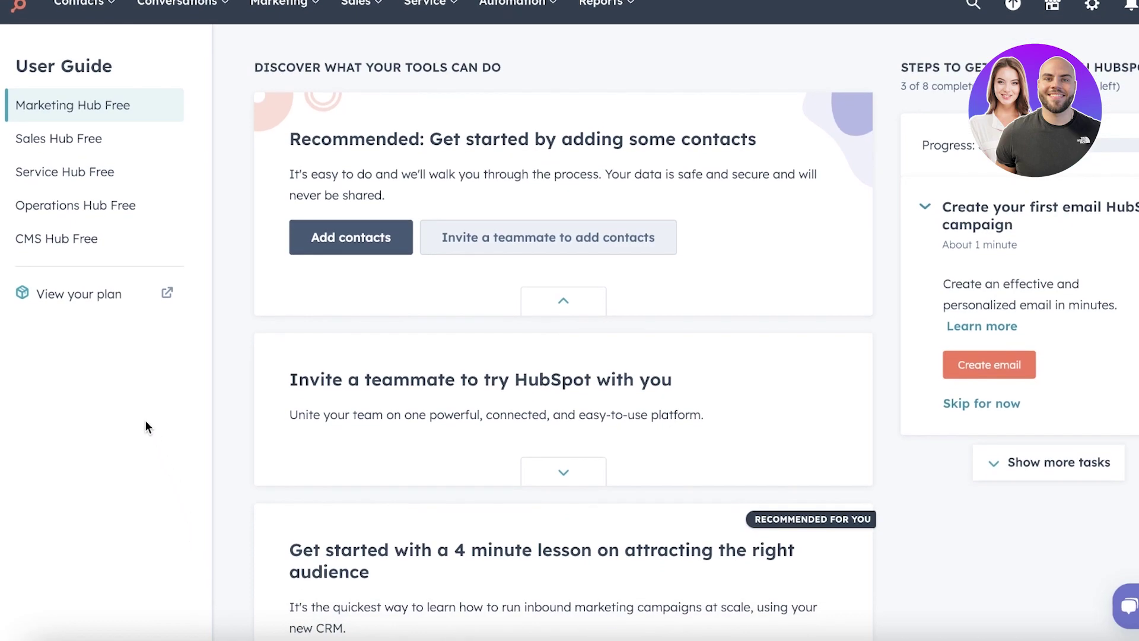
{"action": "left_click", "coordinate": [43, 182]}
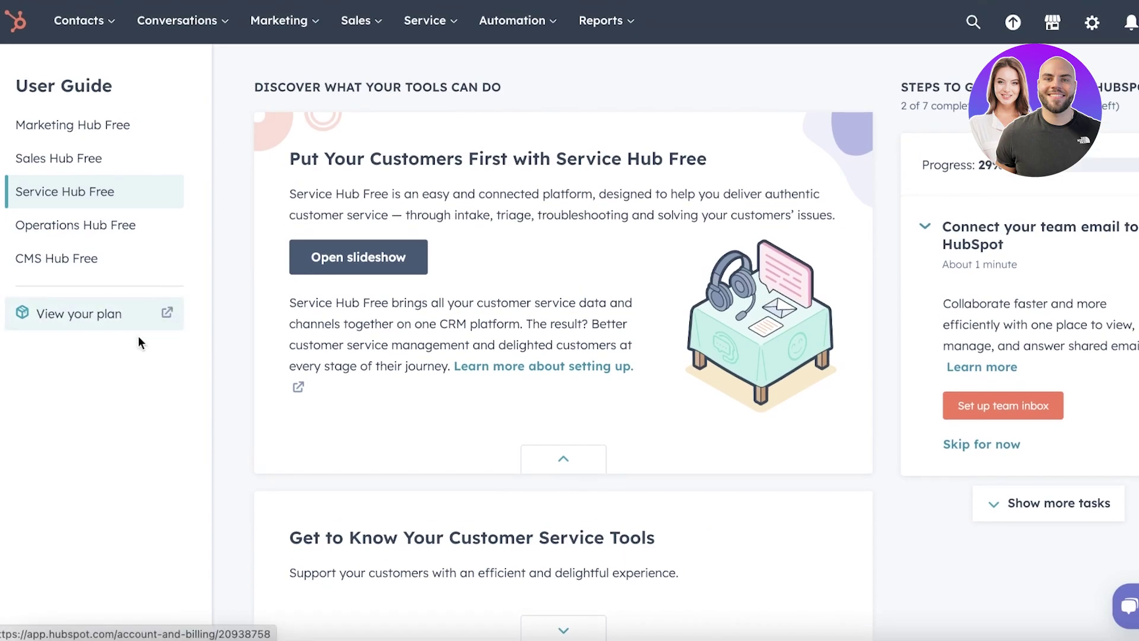
{"action": "left_click", "coordinate": [83, 24]}
Open the Contacts list, then close the phone editor and Create contact panel without changes
{"action": "left_click", "coordinate": [88, 71]}
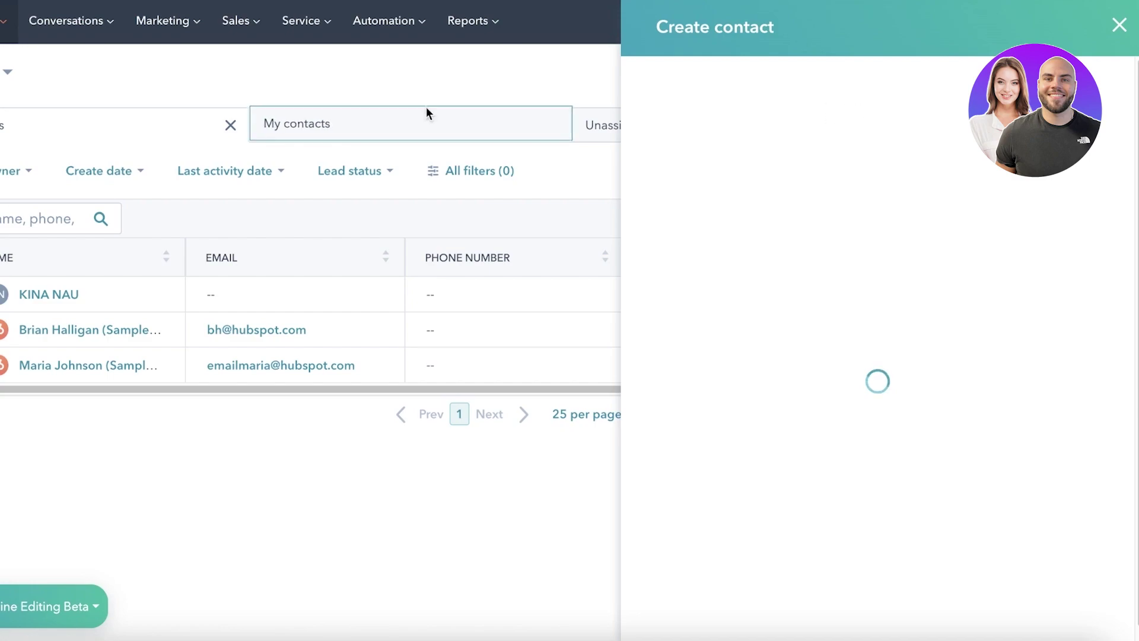
{"action": "left_click", "coordinate": [440, 352]}
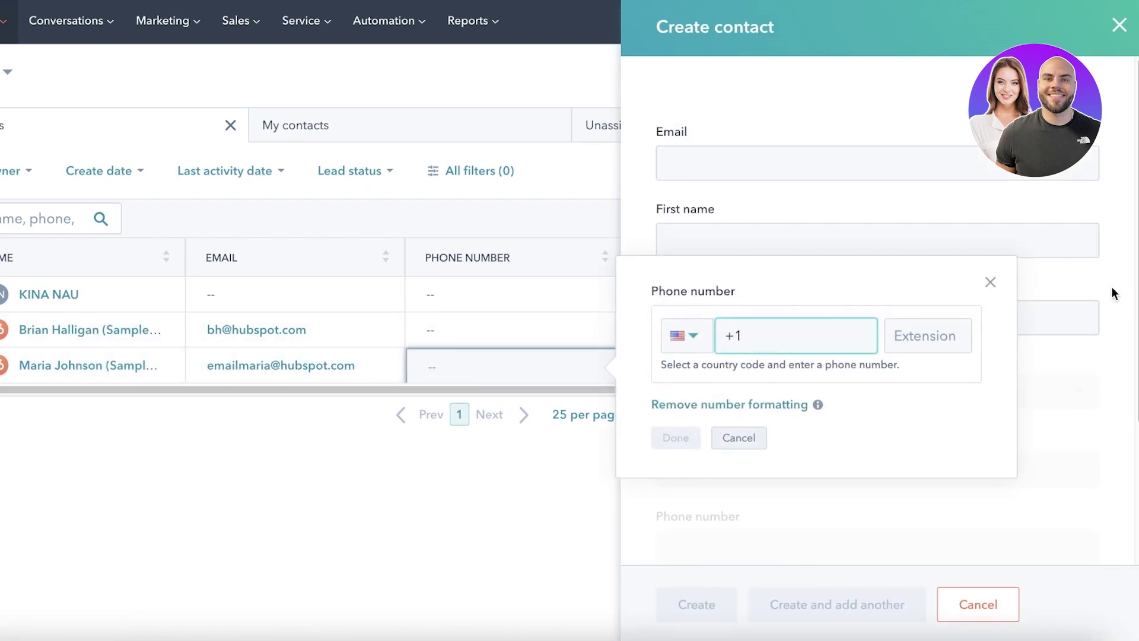
{"action": "left_click", "coordinate": [991, 271]}
{"action": "left_click", "coordinate": [994, 280]}
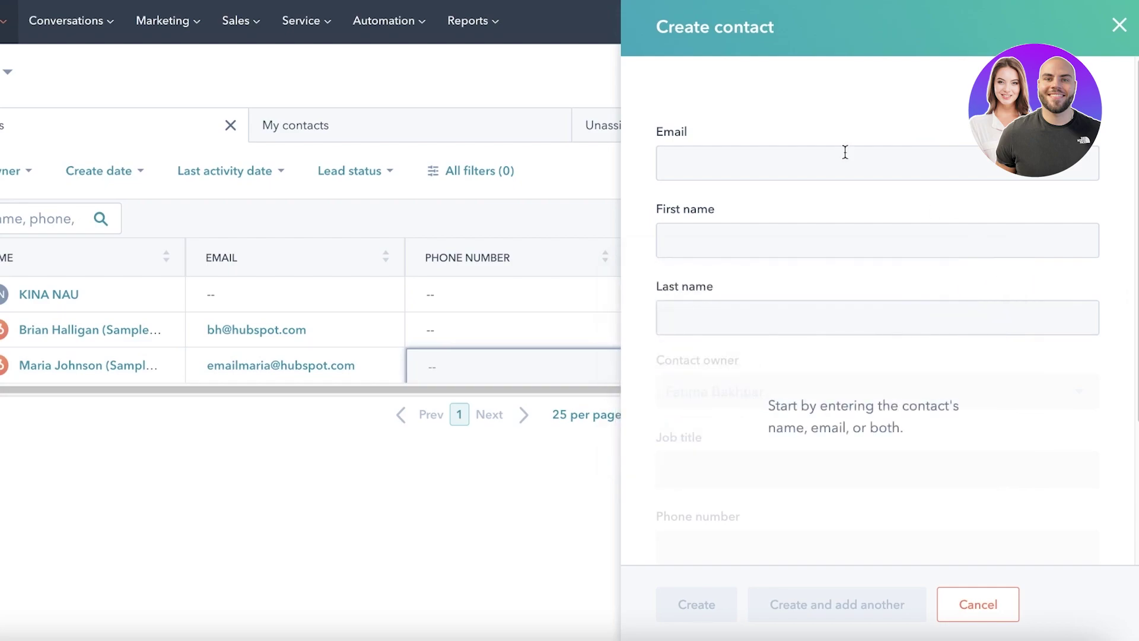
{"action": "scroll", "coordinate": [859, 252], "scroll_direction": "down", "scroll_amount": 3}
{"action": "scroll", "coordinate": [858, 252], "scroll_direction": "up", "scroll_amount": 3}
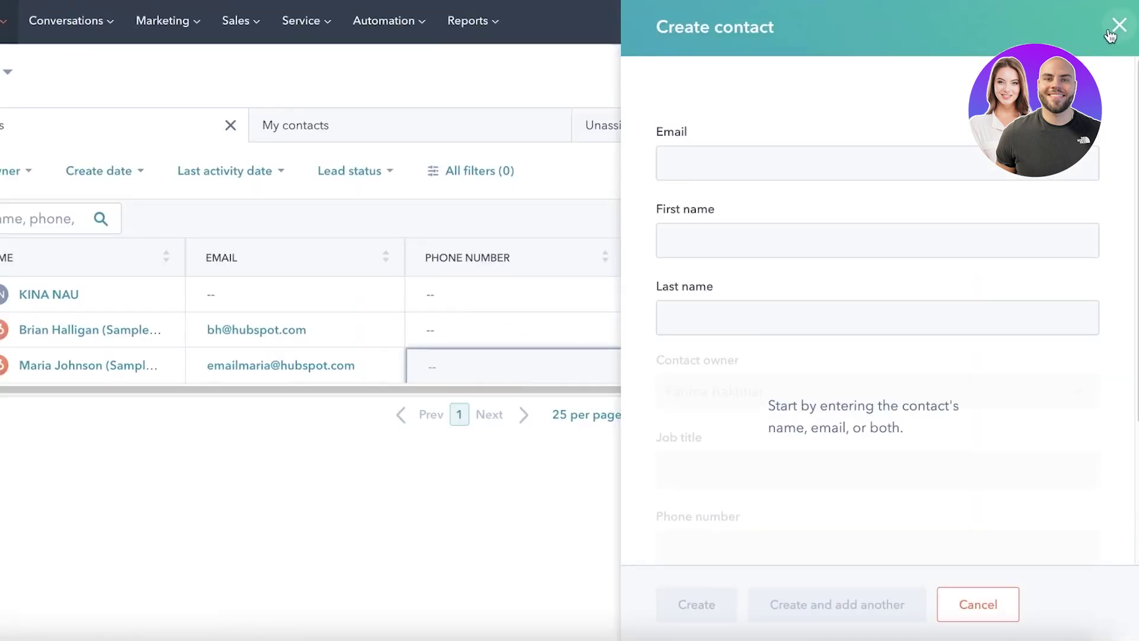
{"action": "left_click", "coordinate": [1108, 31]}
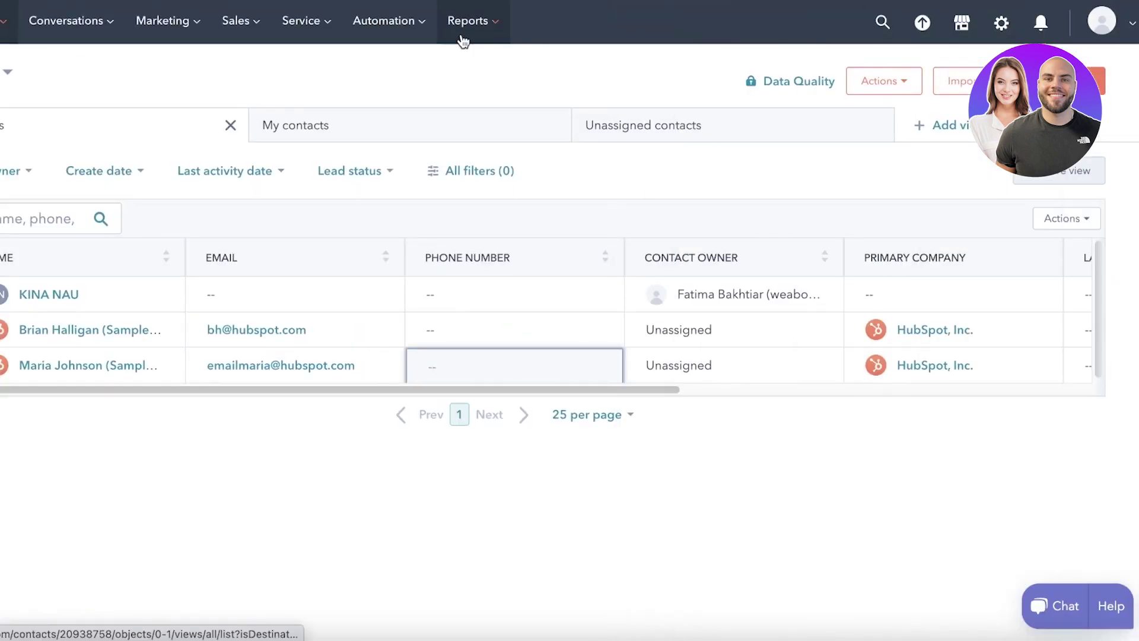
{"action": "left_click", "coordinate": [3, 24]}
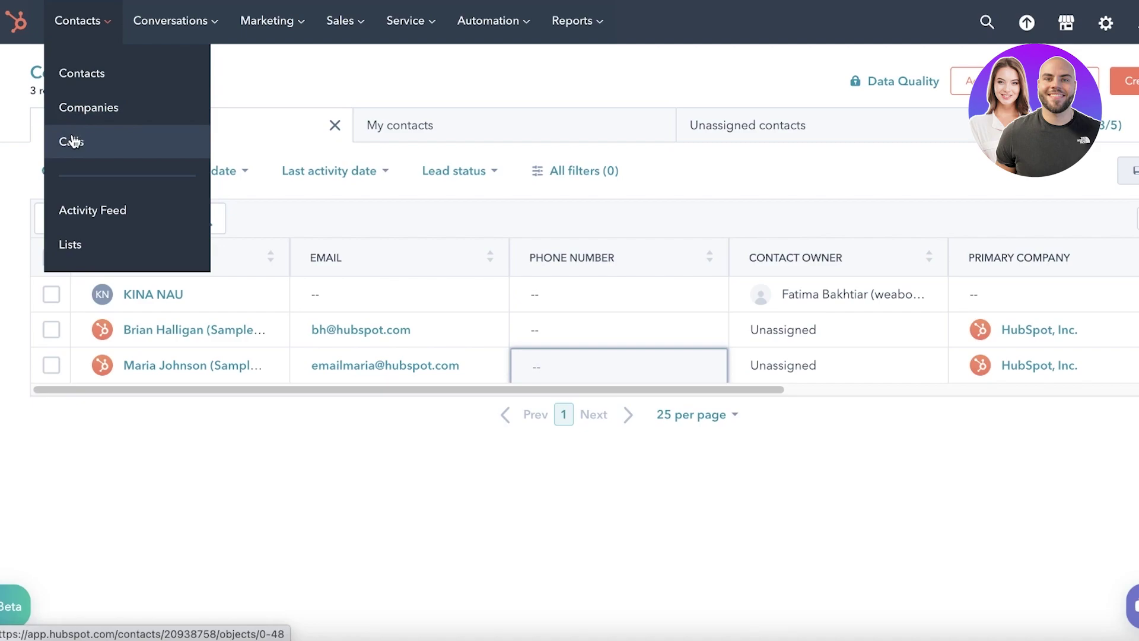
Open the Conversations email Templates page, then preview the Marketing and Sales menus
{"action": "mouse_move", "coordinate": [139, 39]}
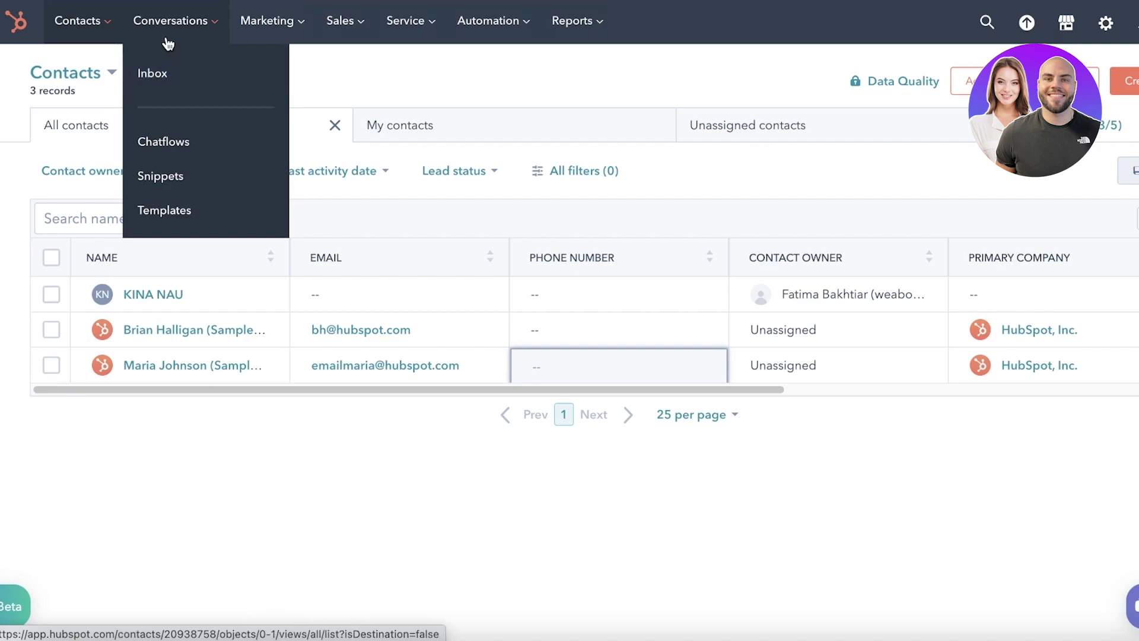
{"action": "left_click", "coordinate": [149, 209]}
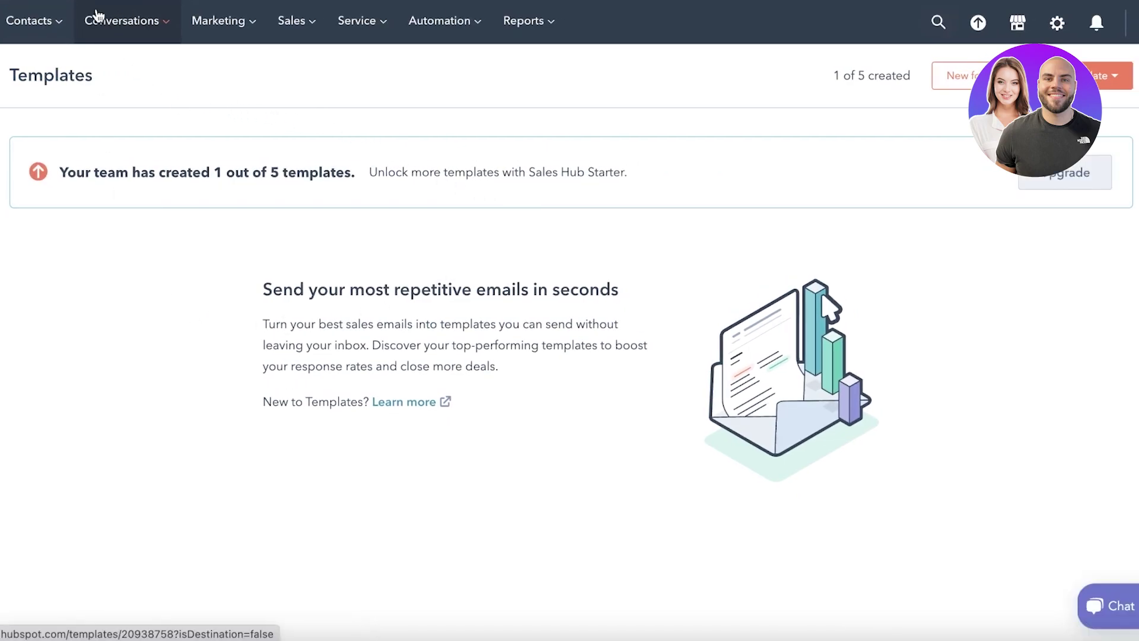
{"action": "mouse_move", "coordinate": [97, 15]}
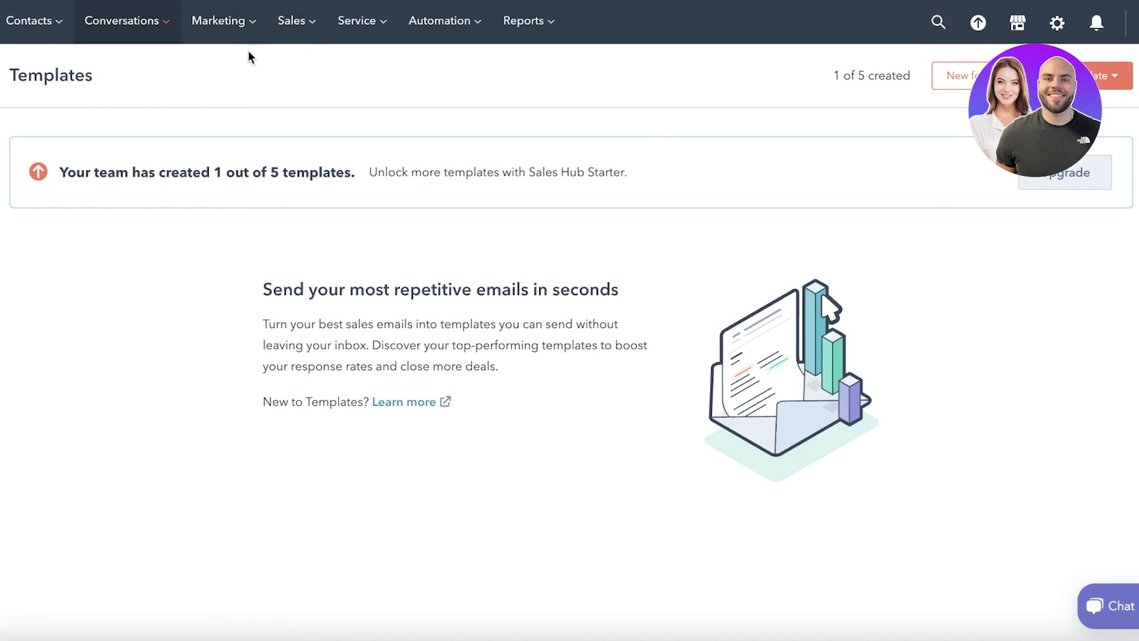
{"action": "mouse_move", "coordinate": [228, 37]}
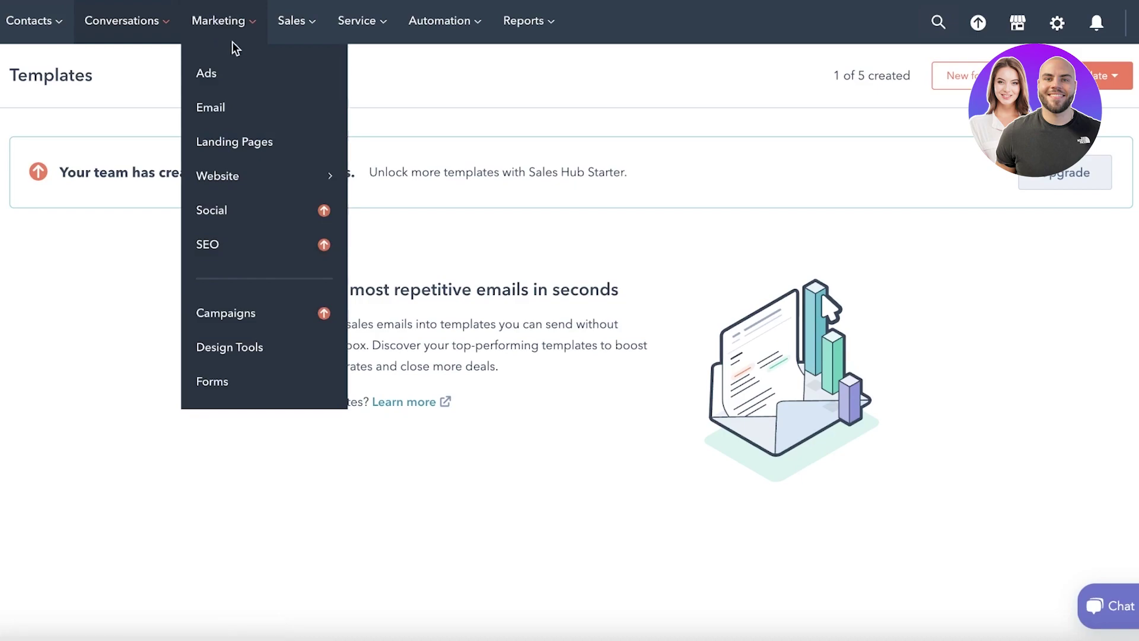
Open the Deals list from the Sales menu and reload it to show MONEY INVESTOR
{"action": "mouse_move", "coordinate": [276, 32]}
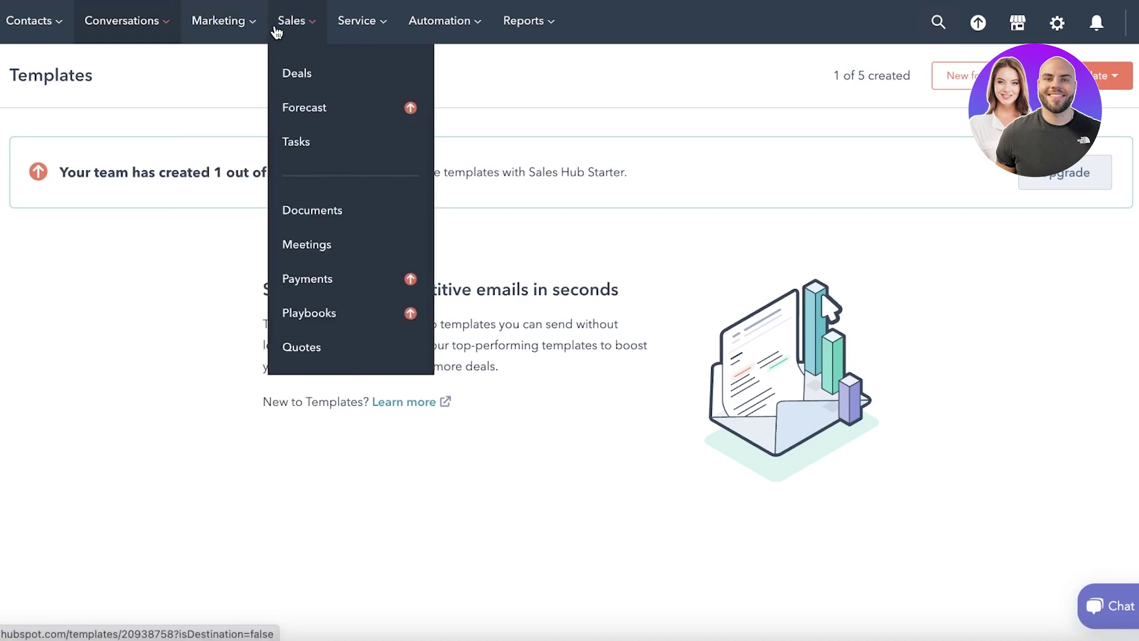
{"action": "left_click", "coordinate": [290, 65]}
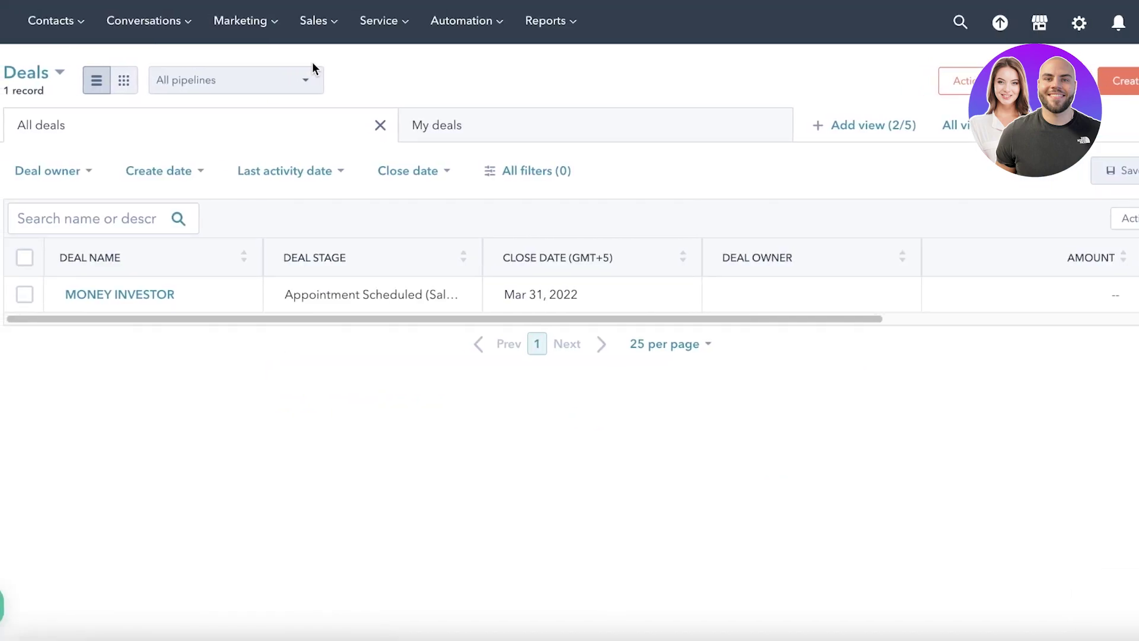
{"action": "left_click", "coordinate": [318, 34]}
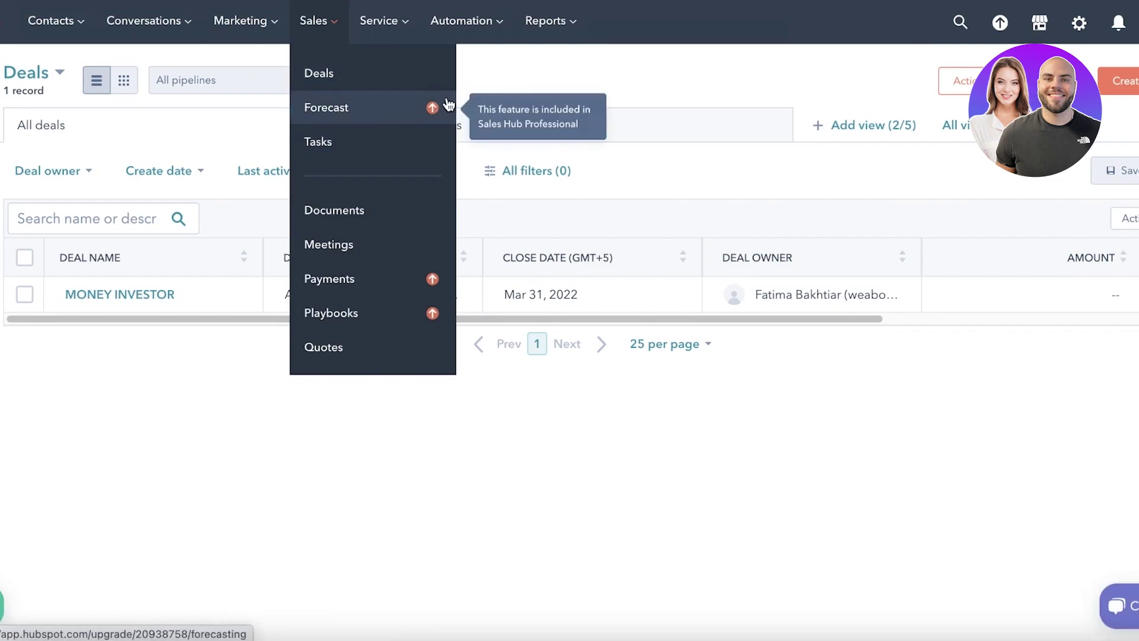
{"action": "left_click", "coordinate": [368, 74]}
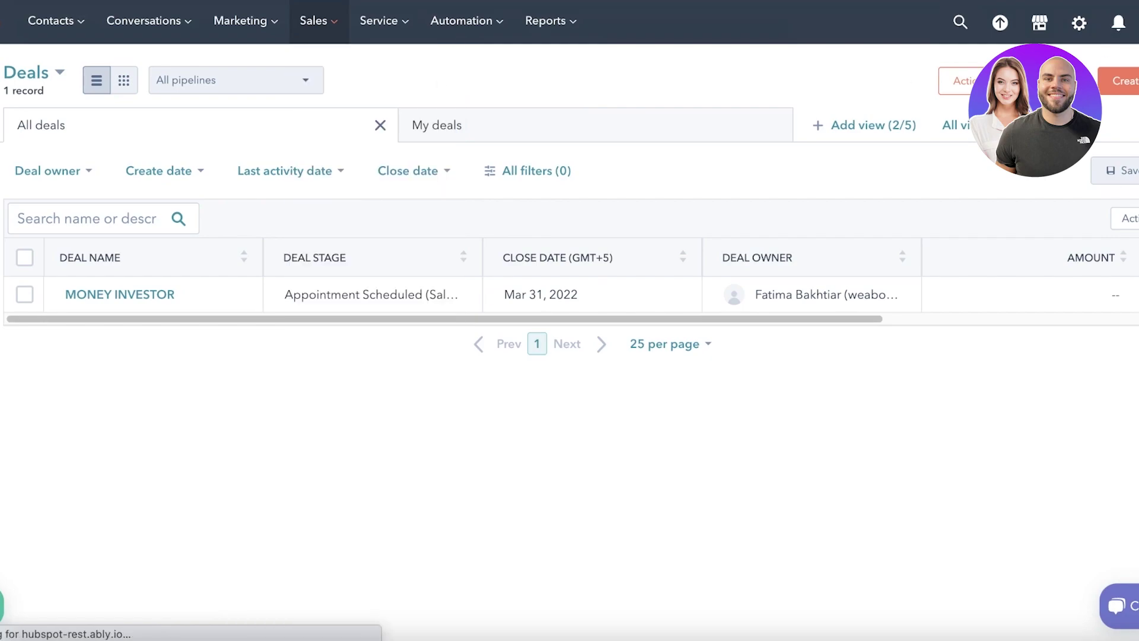
Start a new deal in Sales Pipeline with stage Decision Maker Bought-In
{"action": "left_click", "coordinate": [1110, 81]}
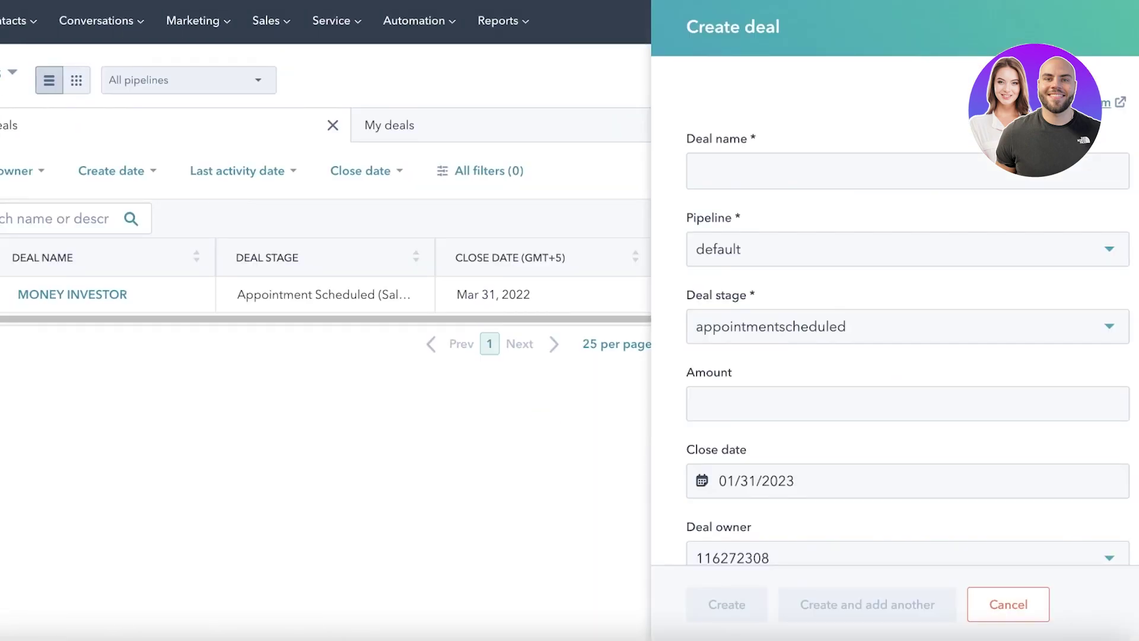
{"action": "left_click", "coordinate": [804, 256]}
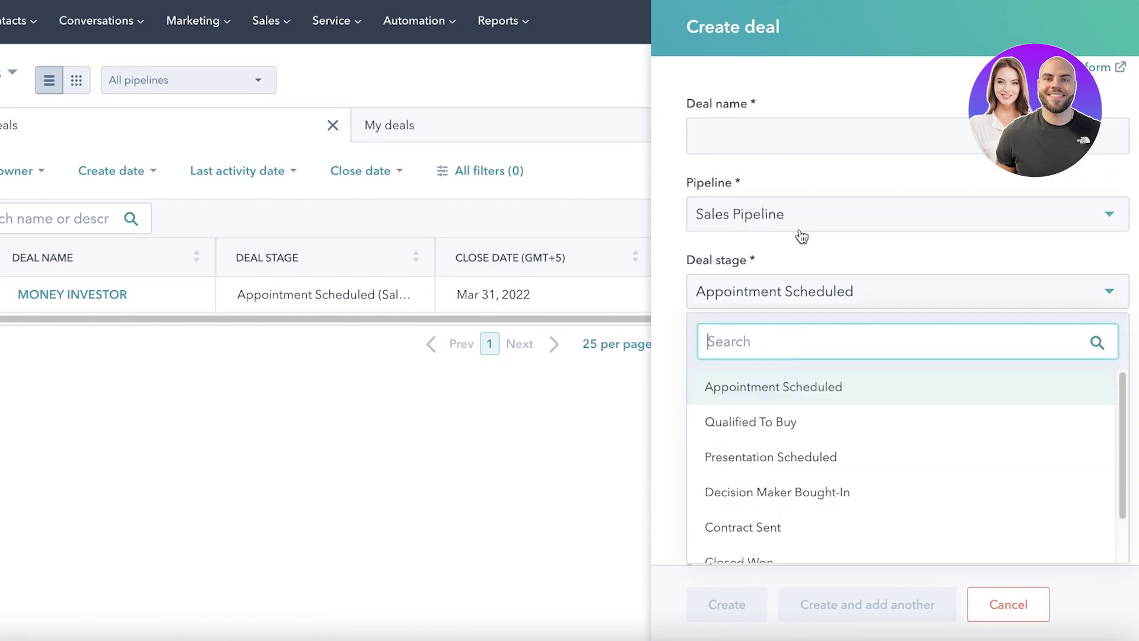
{"action": "left_click", "coordinate": [796, 230]}
{"action": "left_click", "coordinate": [773, 312]}
{"action": "left_click", "coordinate": [771, 309]}
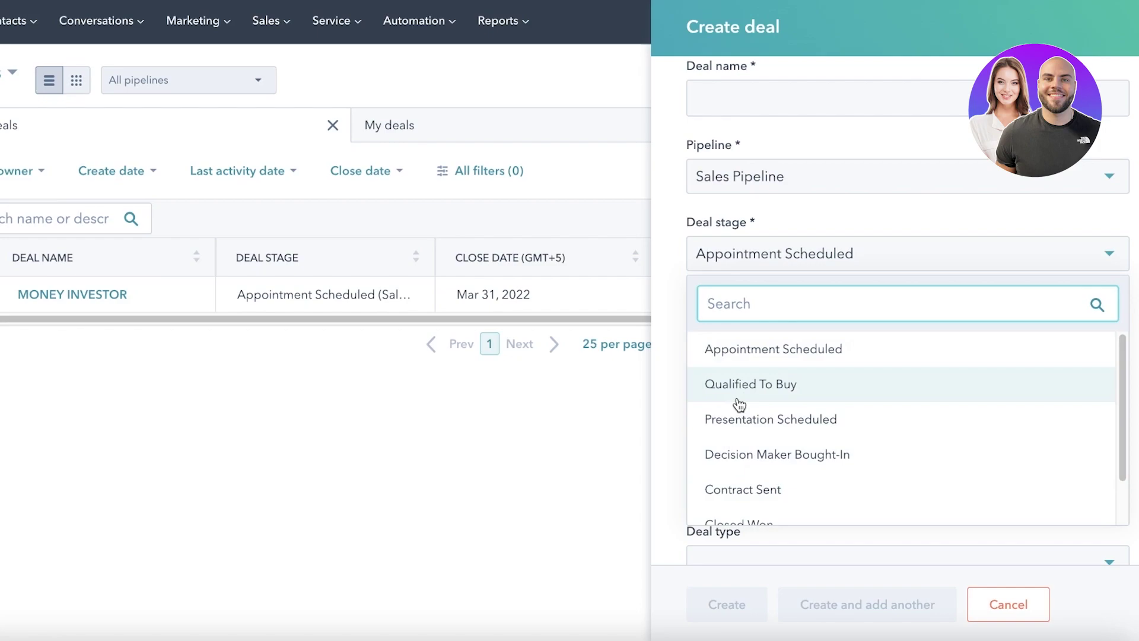
{"action": "left_click", "coordinate": [735, 454]}
{"action": "left_click", "coordinate": [748, 332]}
{"action": "scroll", "coordinate": [891, 315], "scroll_direction": "down", "scroll_amount": 3}
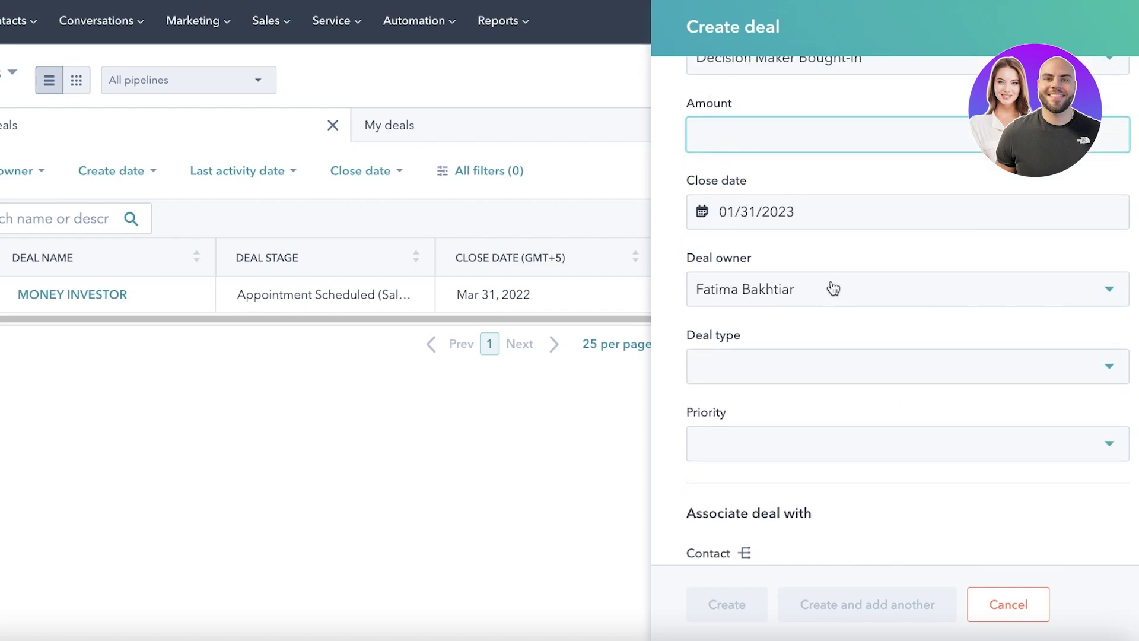
Set the new deal's type to Existing Business and its priority to Low
{"action": "left_click", "coordinate": [785, 370]}
{"action": "left_click", "coordinate": [746, 448]}
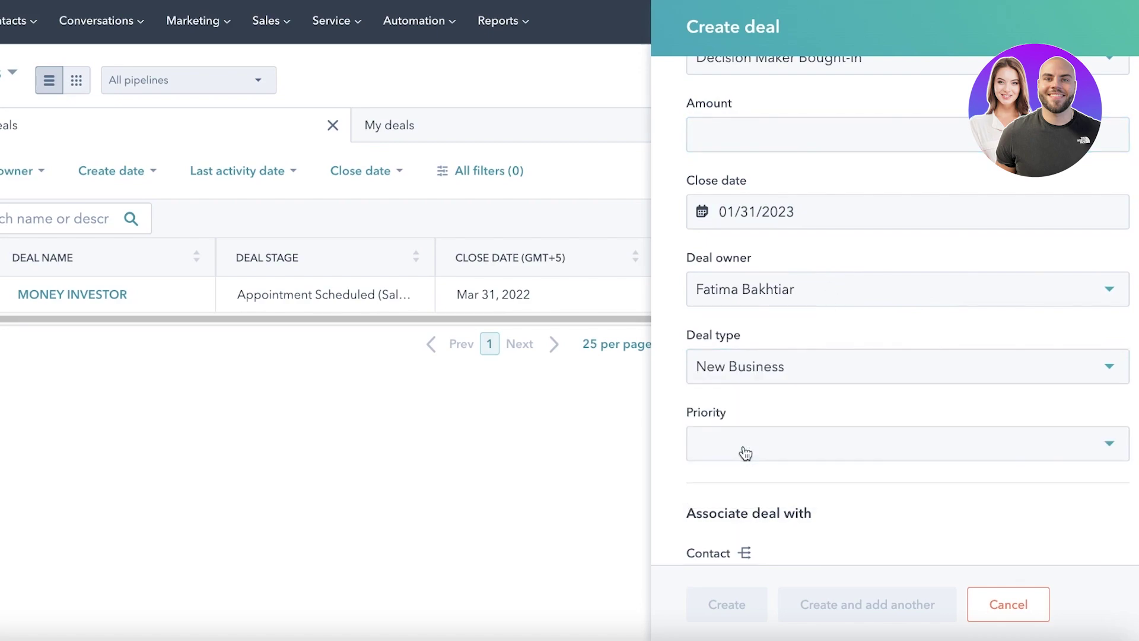
{"action": "left_click", "coordinate": [783, 365]}
{"action": "left_click", "coordinate": [731, 482]}
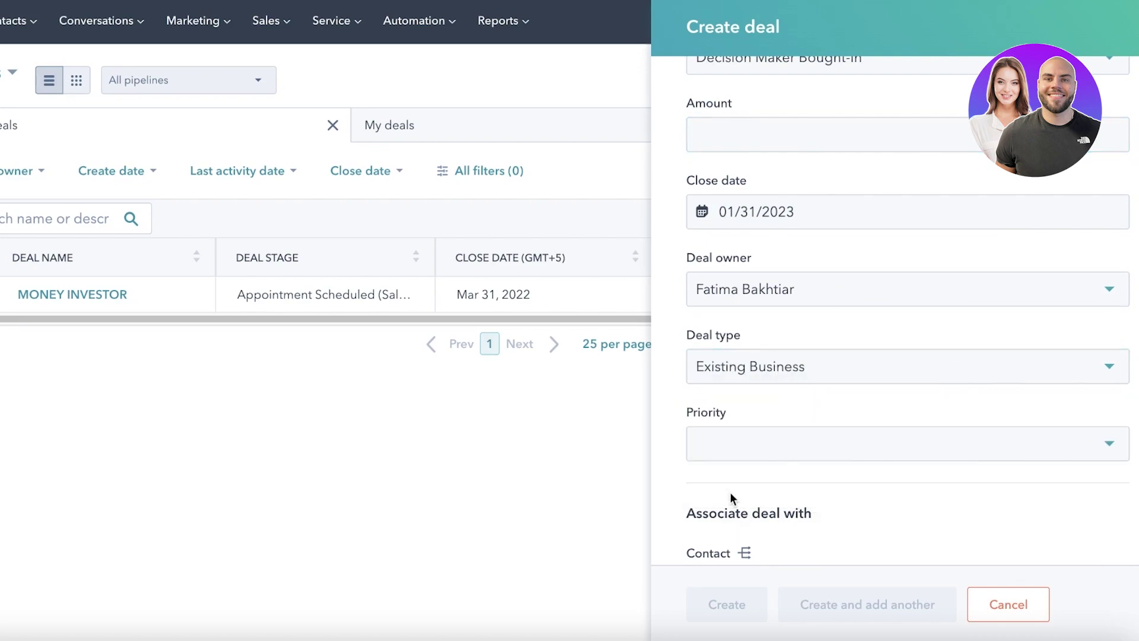
{"action": "left_click", "coordinate": [750, 452]}
{"action": "left_click", "coordinate": [731, 524]}
{"action": "scroll", "coordinate": [752, 283], "scroll_direction": "down", "scroll_amount": 5}
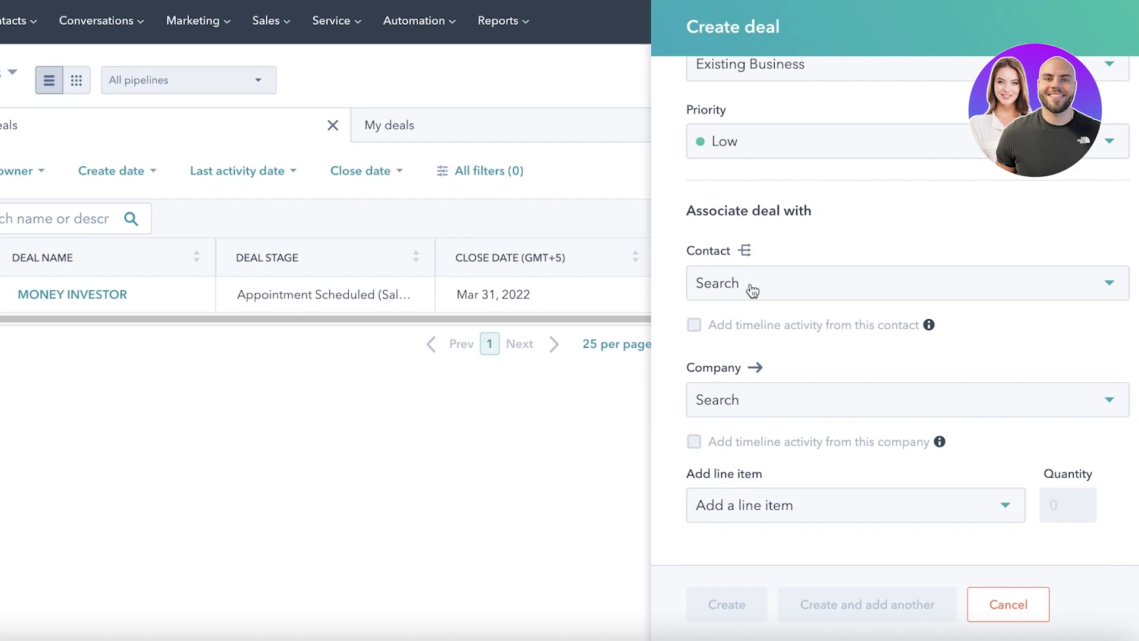
Associate a sample contact and MARKETING CO, then discard the deal without adding line items
{"action": "left_click", "coordinate": [729, 283]}
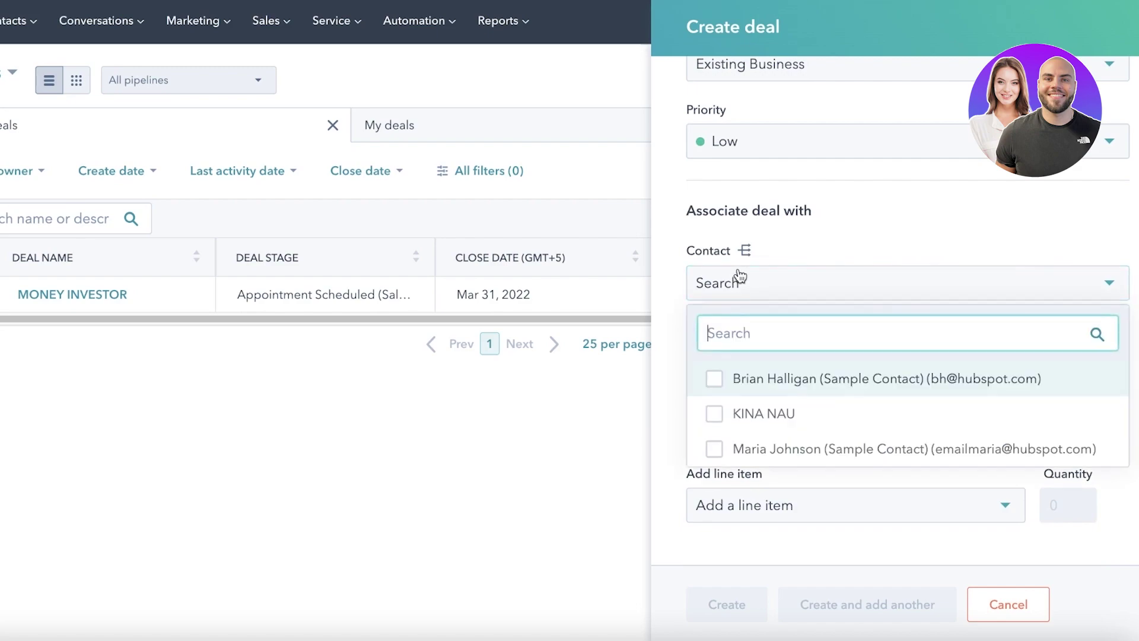
{"action": "left_click", "coordinate": [715, 380]}
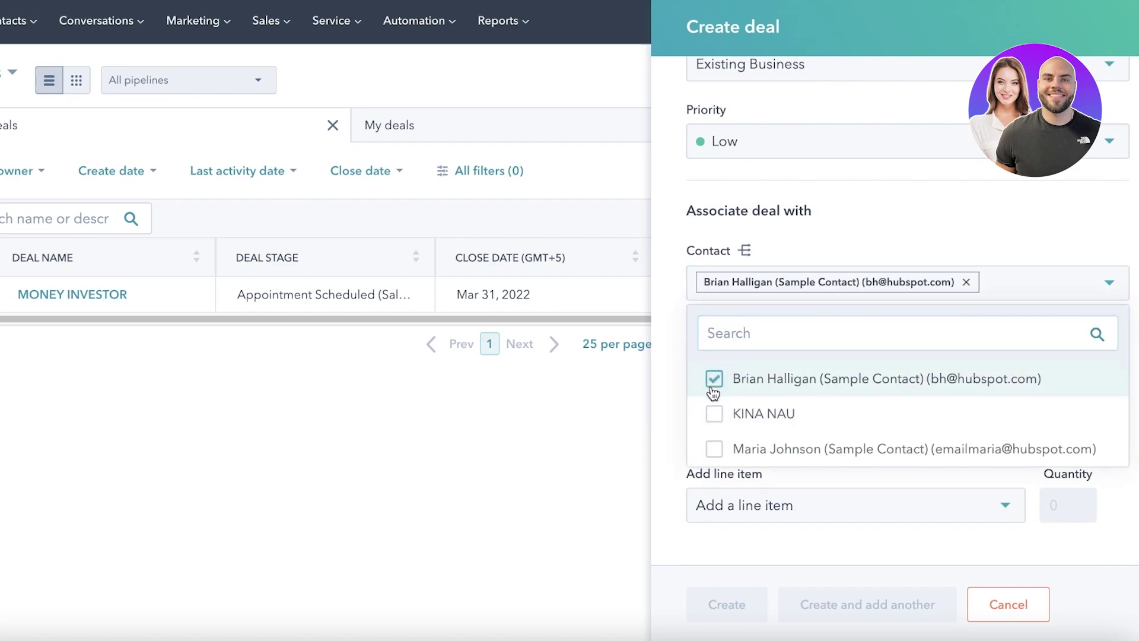
{"action": "left_click", "coordinate": [846, 236]}
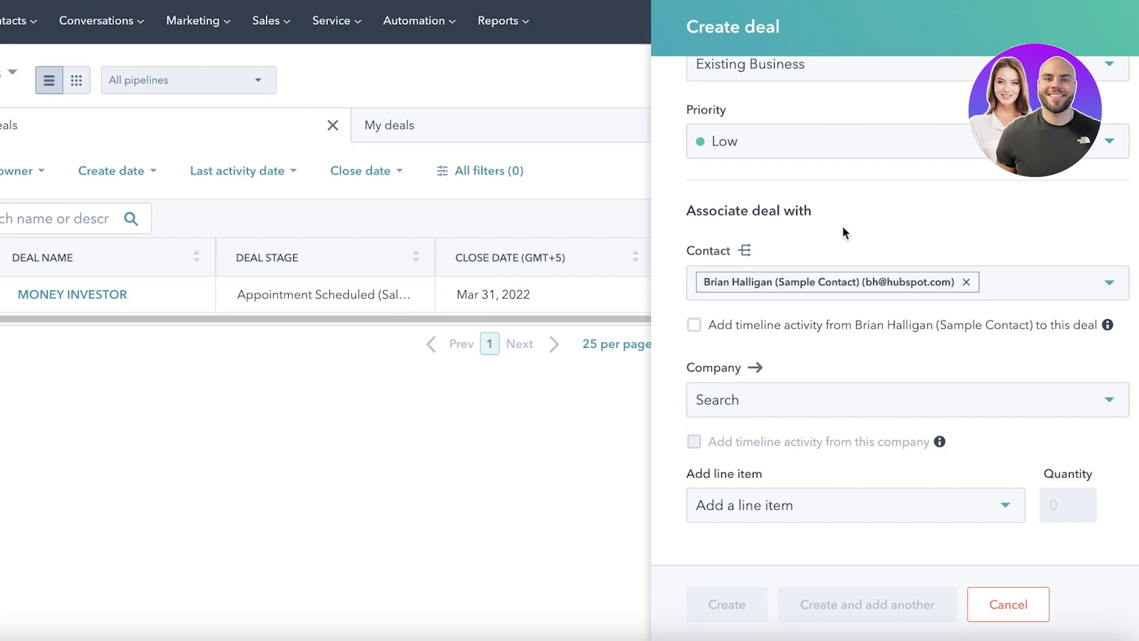
{"action": "left_click", "coordinate": [779, 399]}
{"action": "left_click", "coordinate": [738, 524]}
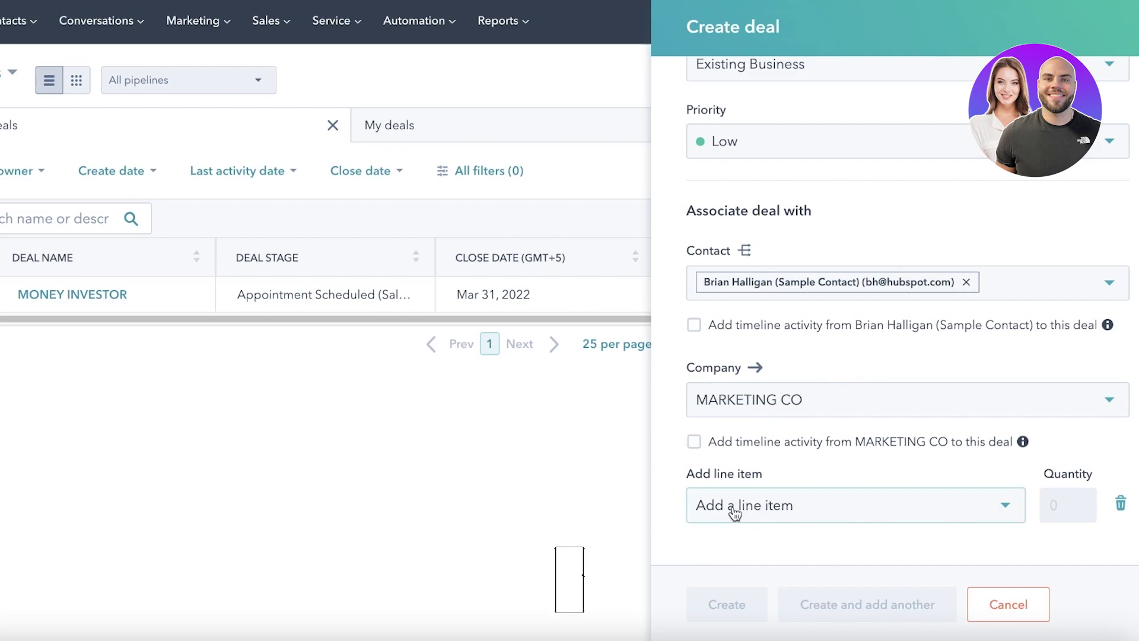
{"action": "left_click", "coordinate": [733, 507]}
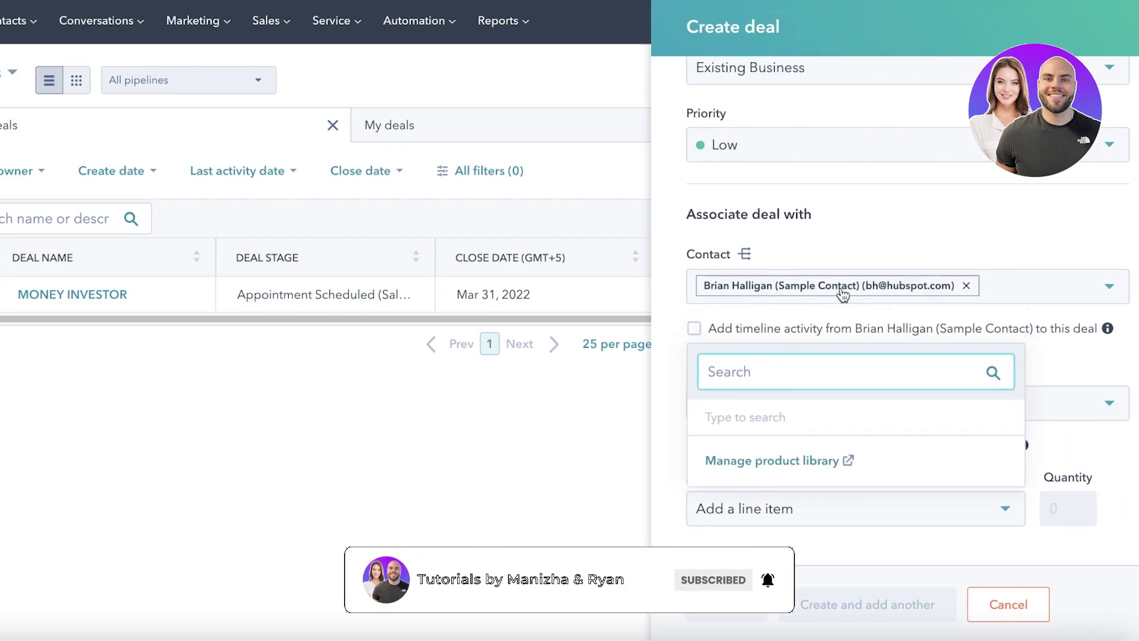
{"action": "left_click", "coordinate": [885, 191]}
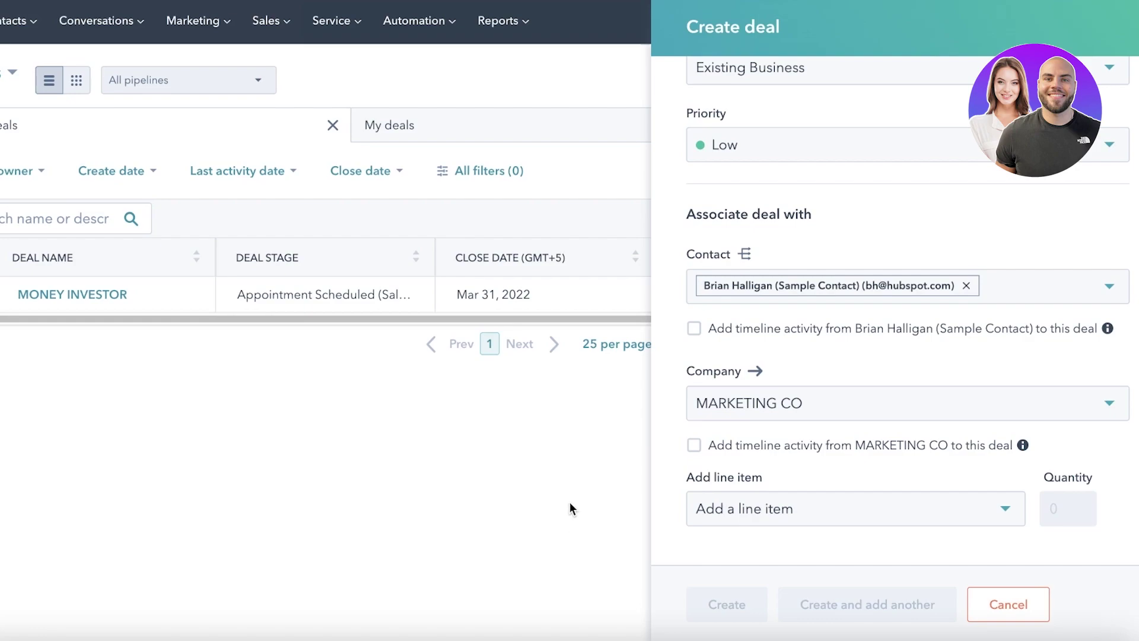
{"action": "scroll", "coordinate": [1009, 206], "scroll_direction": "up", "scroll_amount": 10}
{"action": "key", "text": "Escape"}
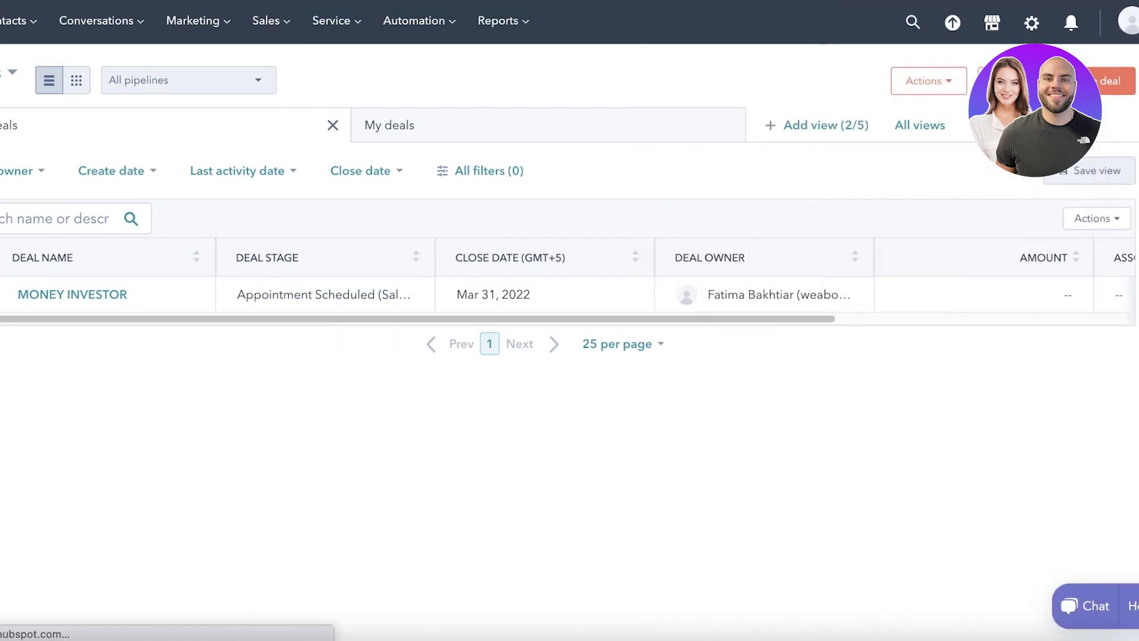
Preview the MONEY INVESTOR deal and review its MARKETING CO company and empty associations
{"action": "left_click", "coordinate": [165, 294]}
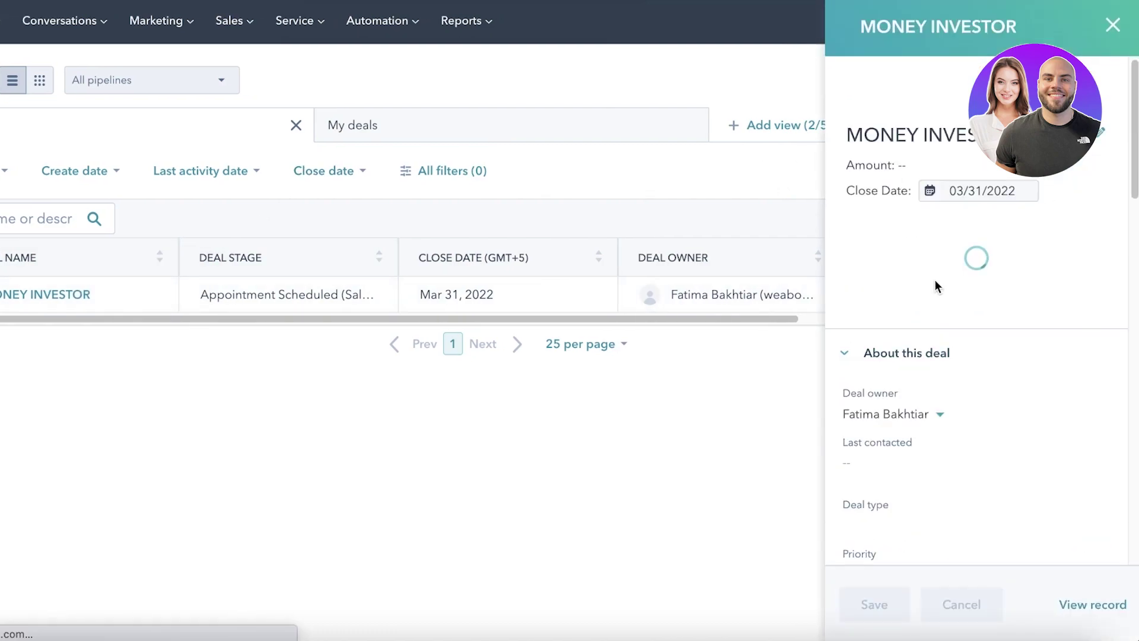
{"action": "scroll", "coordinate": [934, 249], "scroll_direction": "down", "scroll_amount": 4}
{"action": "scroll", "coordinate": [979, 219], "scroll_direction": "up", "scroll_amount": 3}
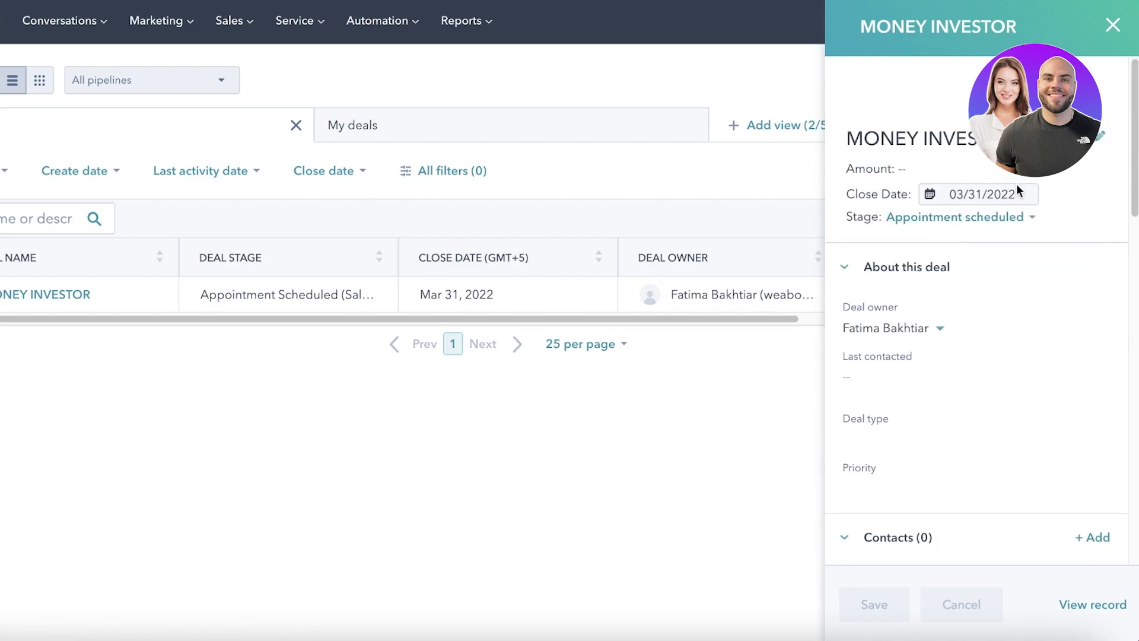
{"action": "scroll", "coordinate": [880, 251], "scroll_direction": "down", "scroll_amount": 5}
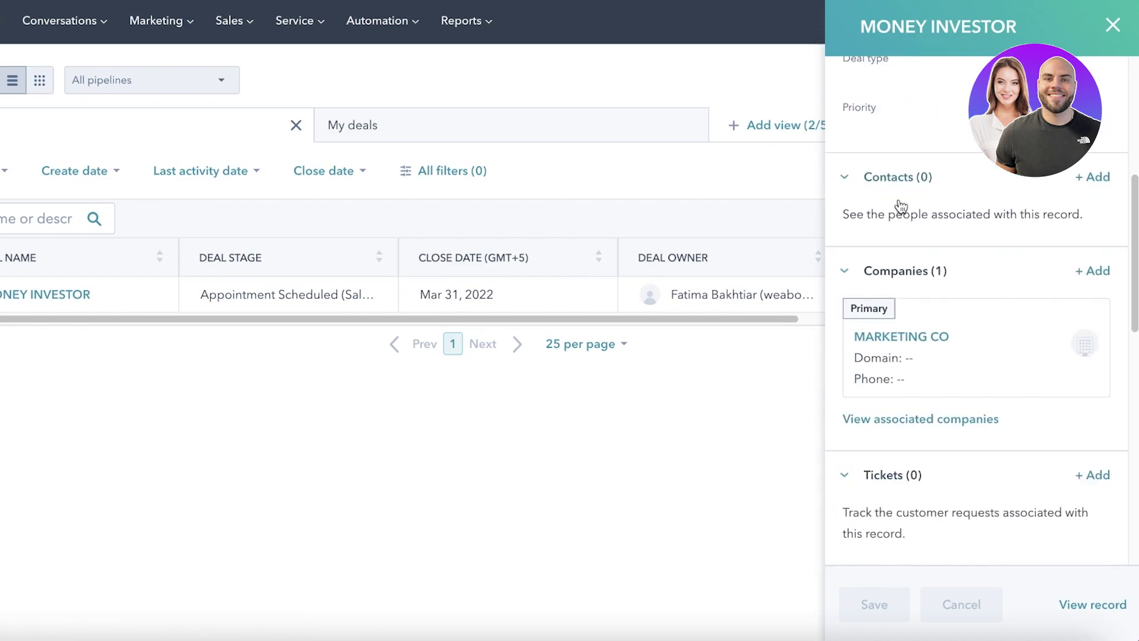
{"action": "scroll", "coordinate": [890, 107], "scroll_direction": "up", "scroll_amount": 1}
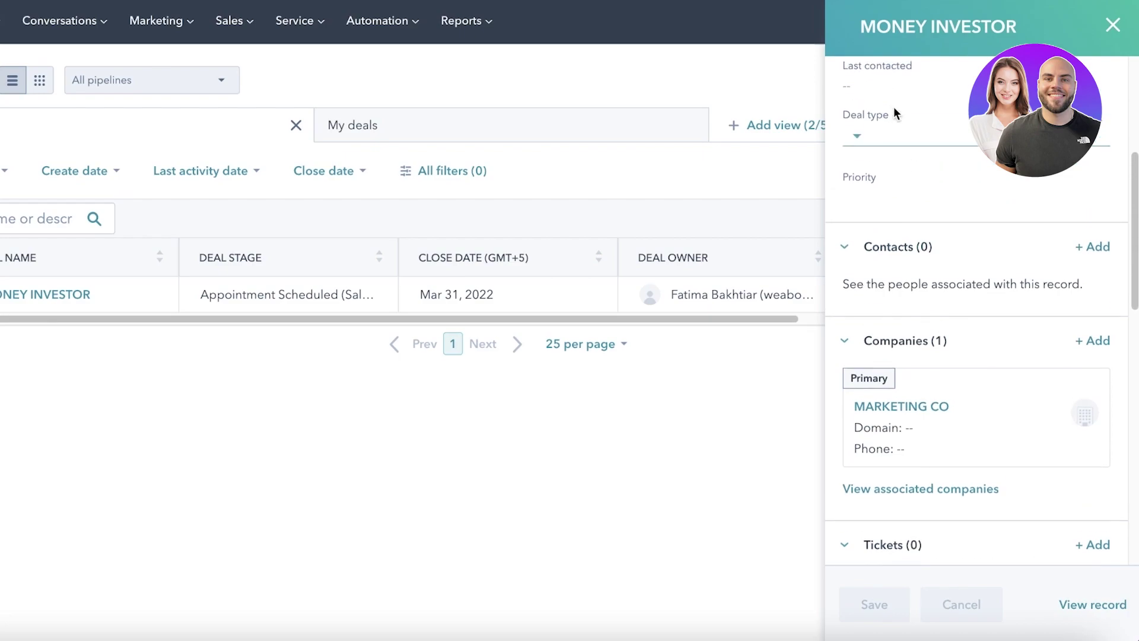
{"action": "scroll", "coordinate": [841, 191], "scroll_direction": "down", "scroll_amount": 2}
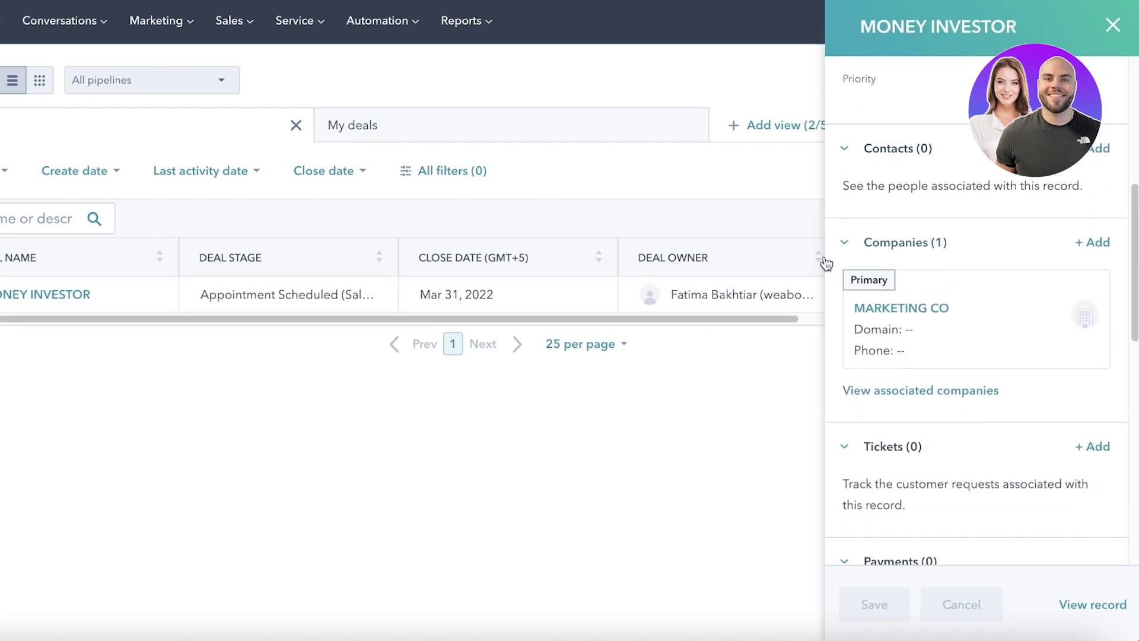
{"action": "scroll", "coordinate": [895, 255], "scroll_direction": "down", "scroll_amount": 10}
{"action": "scroll", "coordinate": [864, 185], "scroll_direction": "up", "scroll_amount": 2}
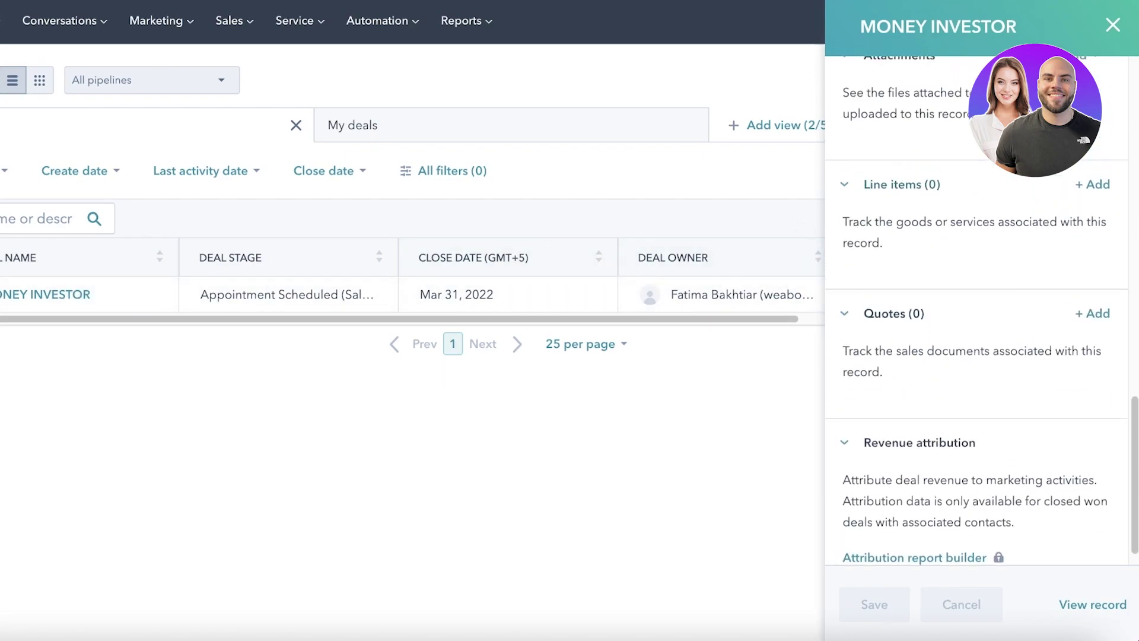
{"action": "scroll", "coordinate": [996, 179], "scroll_direction": "up", "scroll_amount": 1}
{"action": "scroll", "coordinate": [1042, 180], "scroll_direction": "down", "scroll_amount": 3}
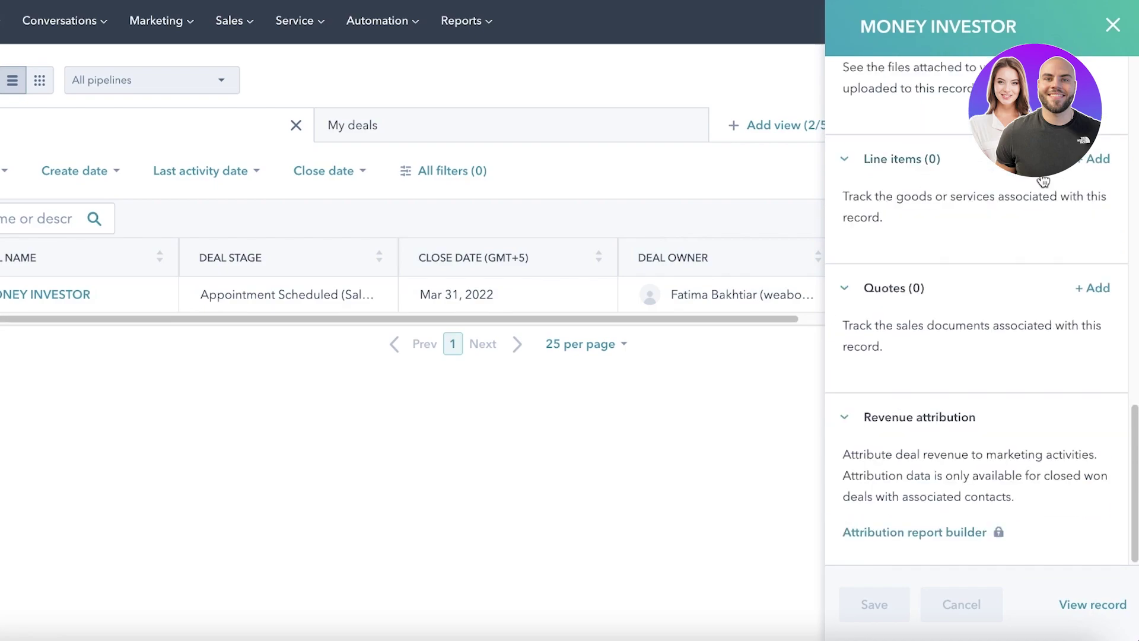
{"action": "scroll", "coordinate": [1042, 184], "scroll_direction": "up", "scroll_amount": 1}
{"action": "scroll", "coordinate": [1039, 188], "scroll_direction": "up", "scroll_amount": 6}
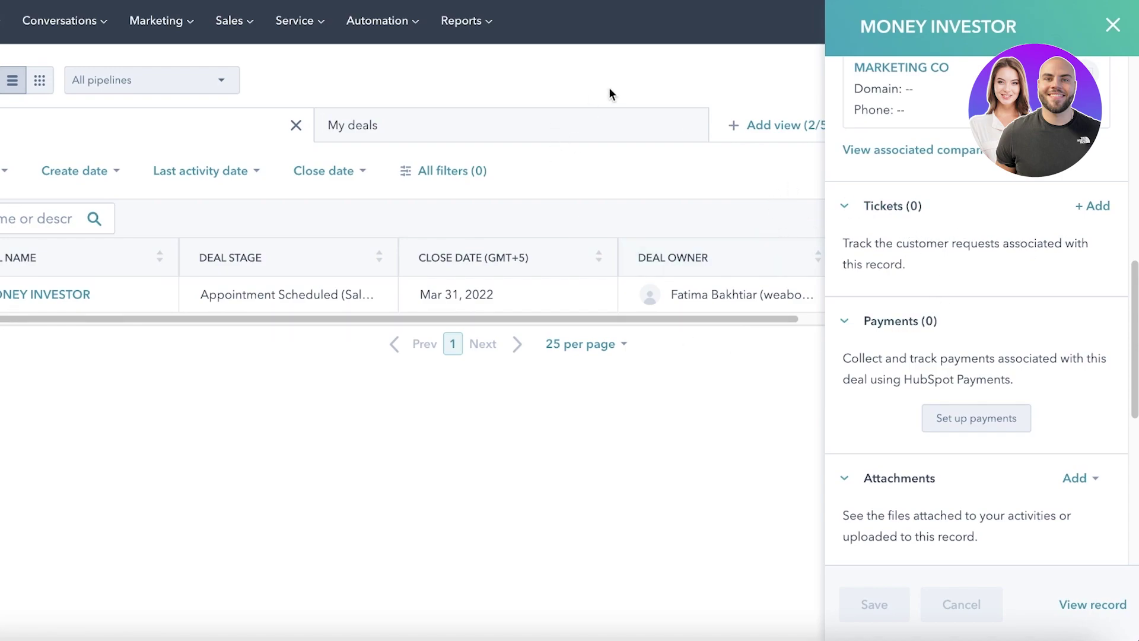
Show the tasks due today and start adding a new task queue
{"action": "mouse_move", "coordinate": [252, 18]}
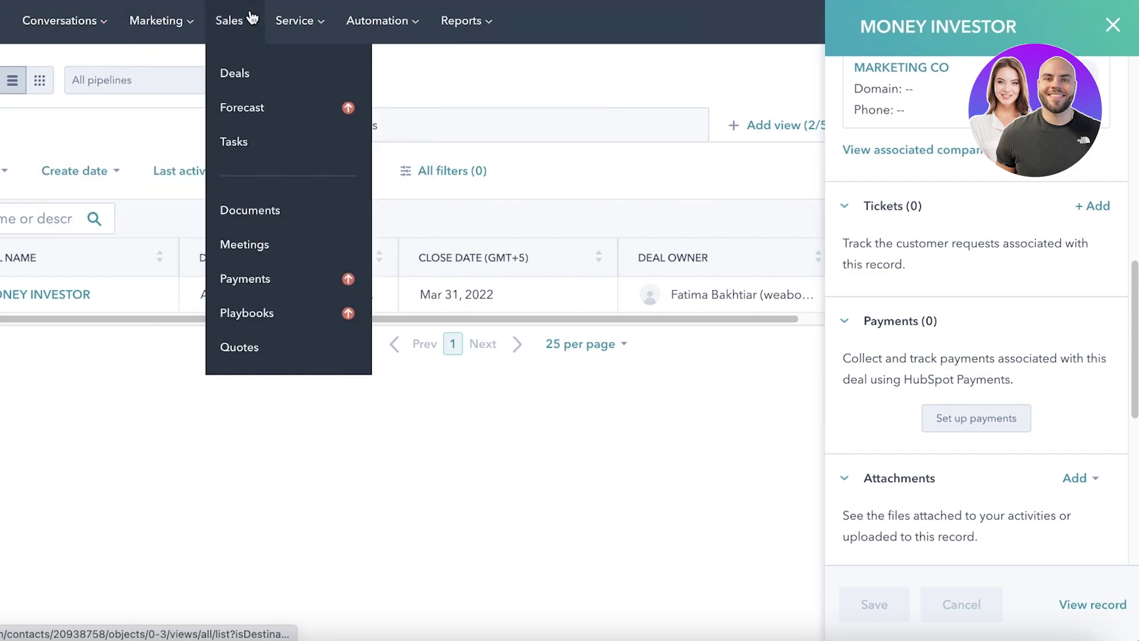
{"action": "left_click", "coordinate": [261, 139]}
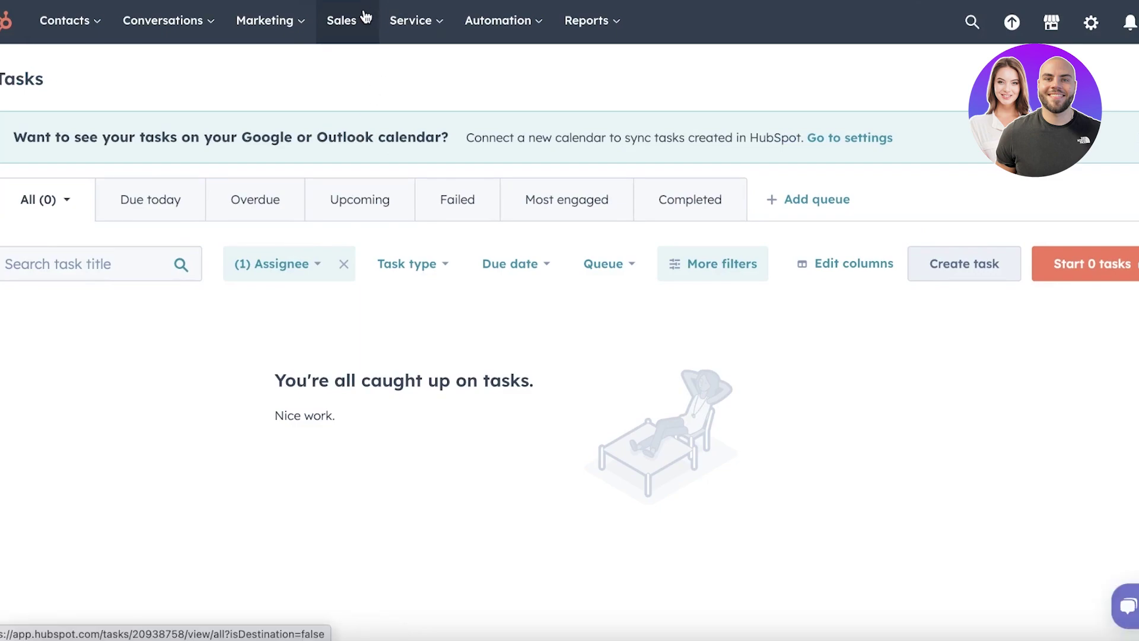
{"action": "left_click", "coordinate": [137, 209]}
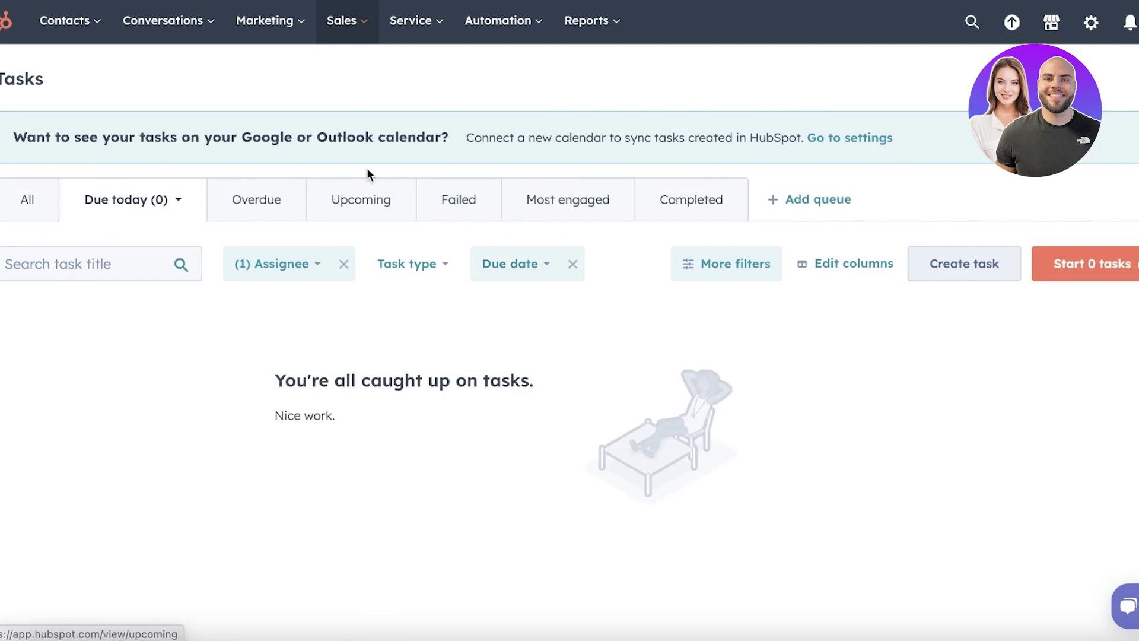
{"action": "left_click", "coordinate": [834, 199]}
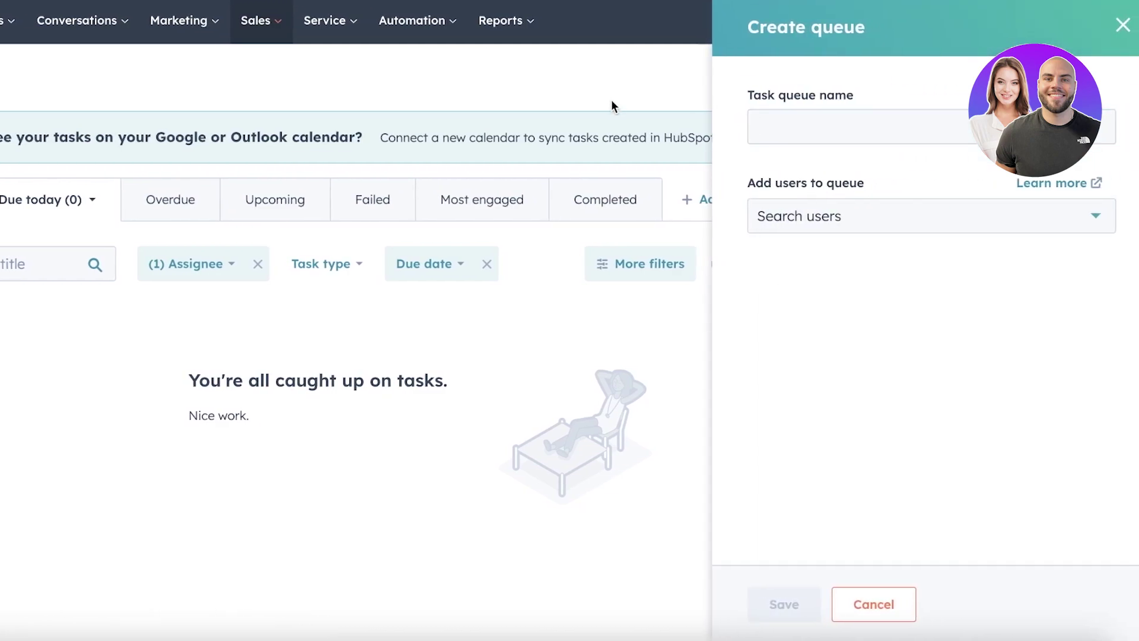
Look over the Sales and Service menus and go to the Service Tickets list
{"action": "left_click", "coordinate": [276, 13]}
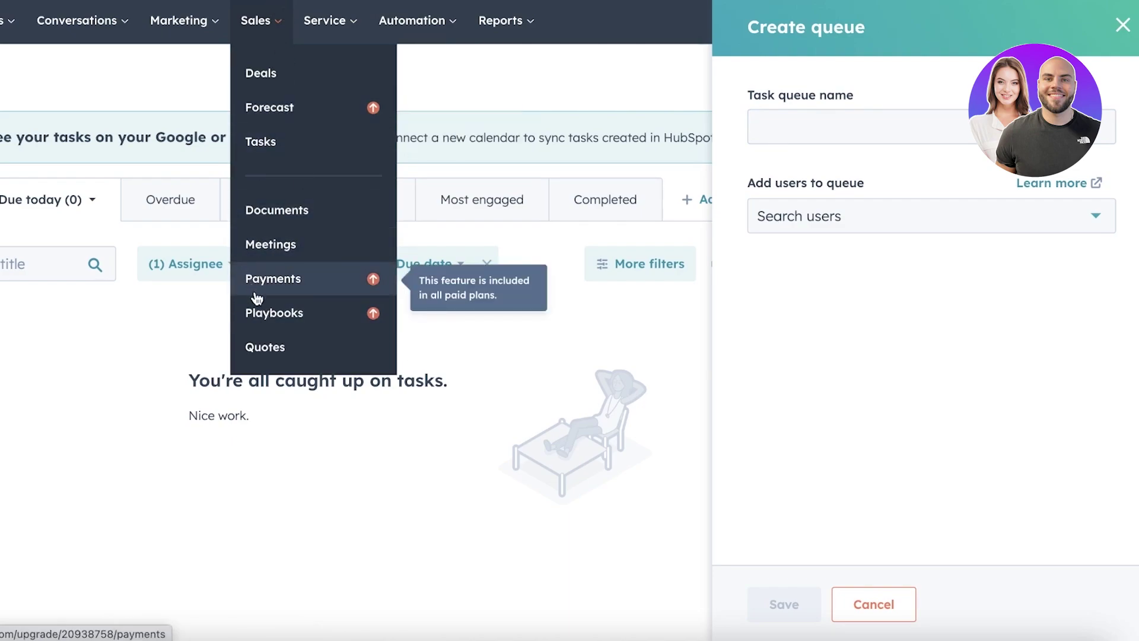
{"action": "left_click", "coordinate": [310, 40]}
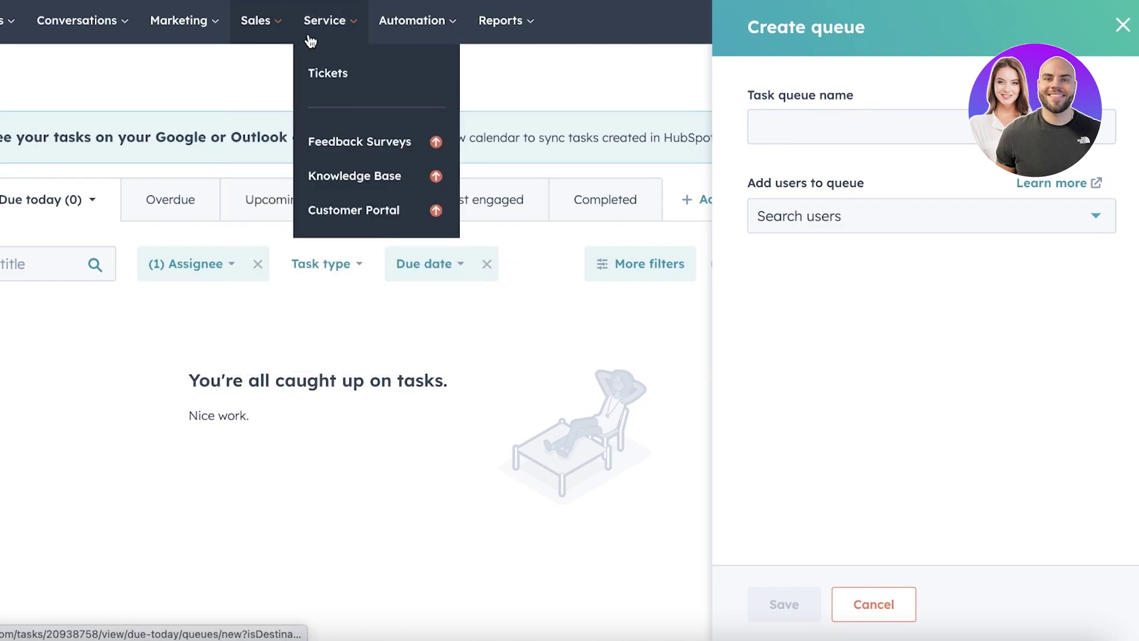
{"action": "left_click", "coordinate": [327, 82]}
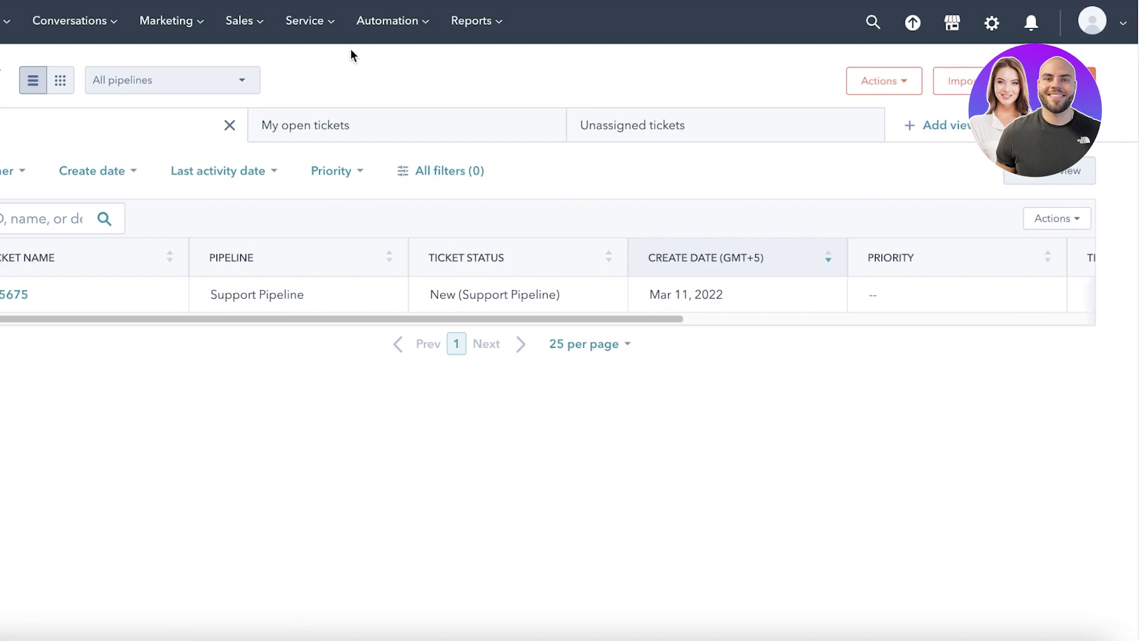
Look over the Automation and Reports menus, then go to Marketing > Ads
{"action": "left_click", "coordinate": [370, 22]}
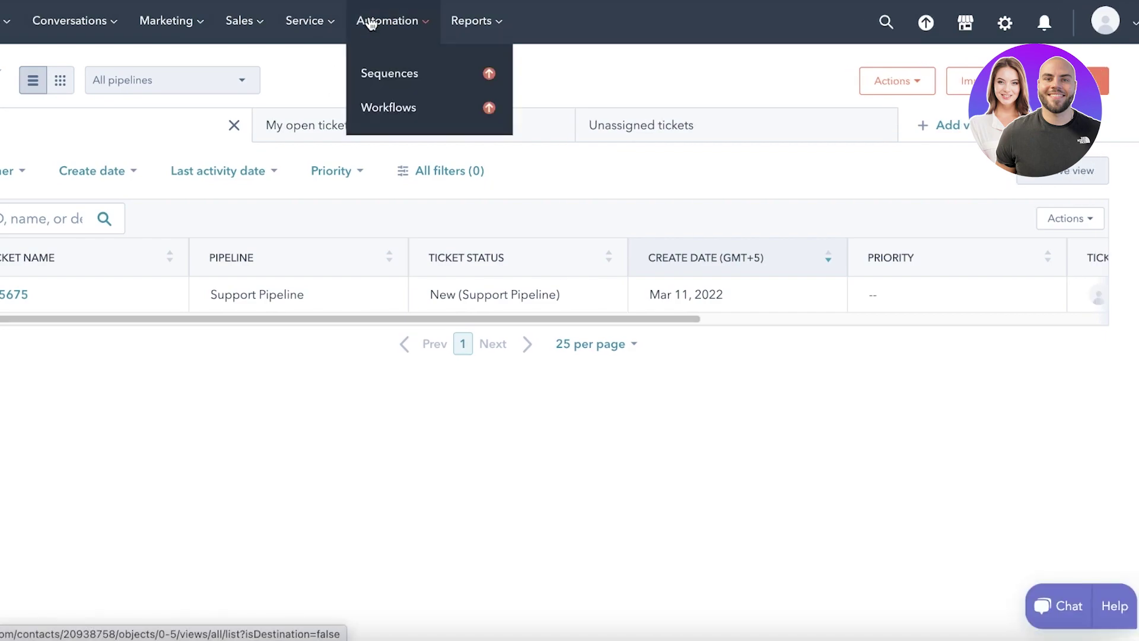
{"action": "left_click", "coordinate": [484, 24]}
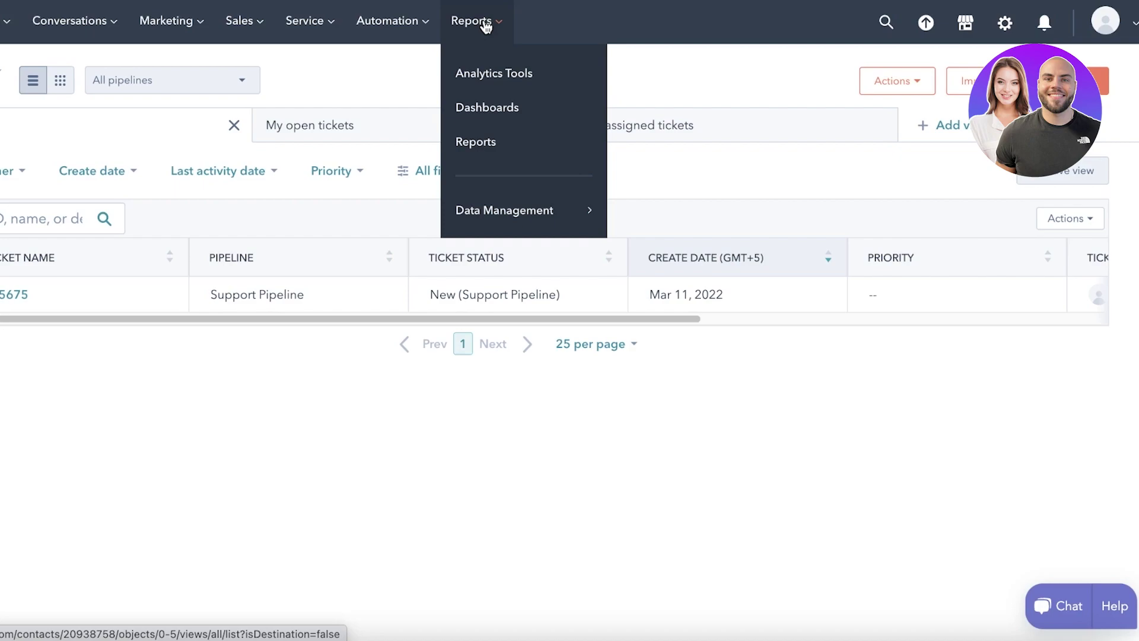
{"action": "mouse_move", "coordinate": [132, 25]}
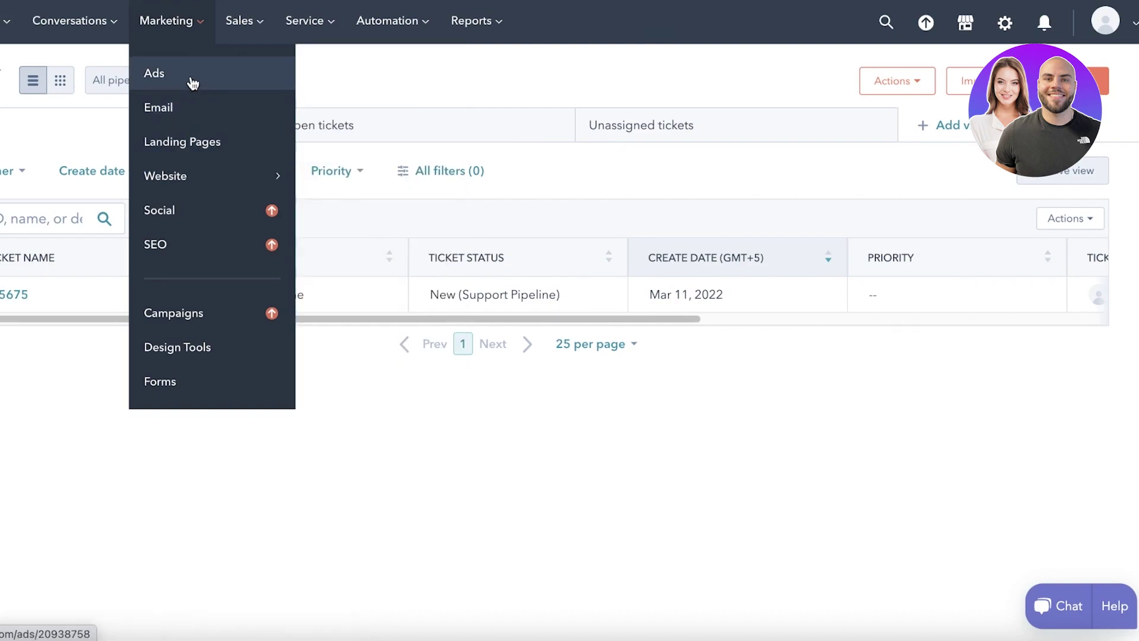
{"action": "left_click", "coordinate": [193, 83]}
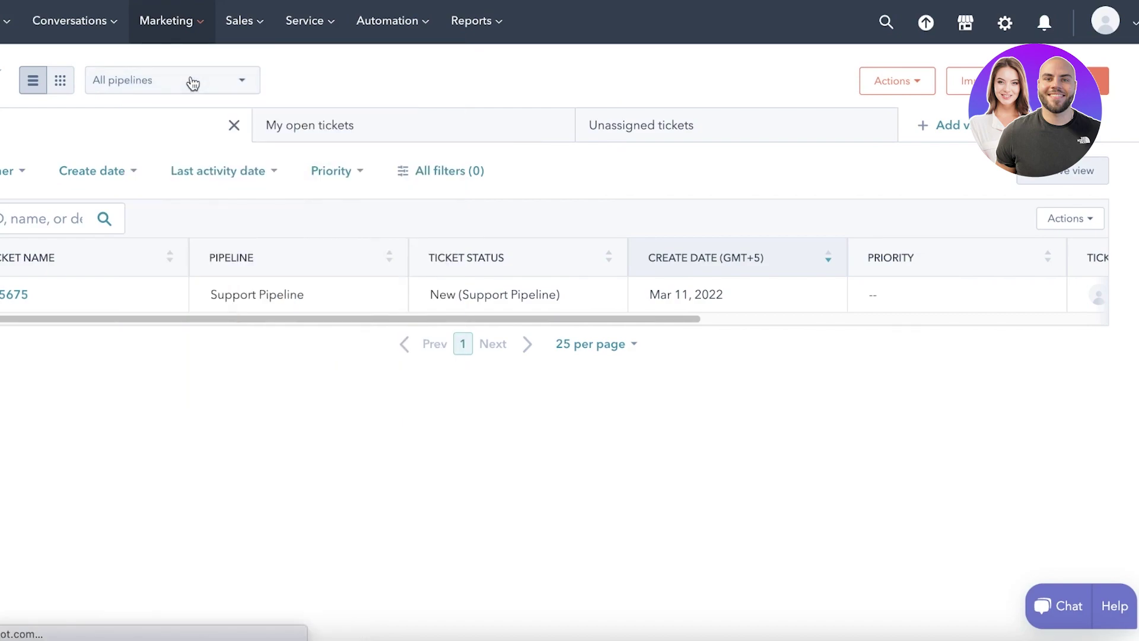
Browse the Marketing tools menu from the Ads page
{"action": "left_click", "coordinate": [184, 21]}
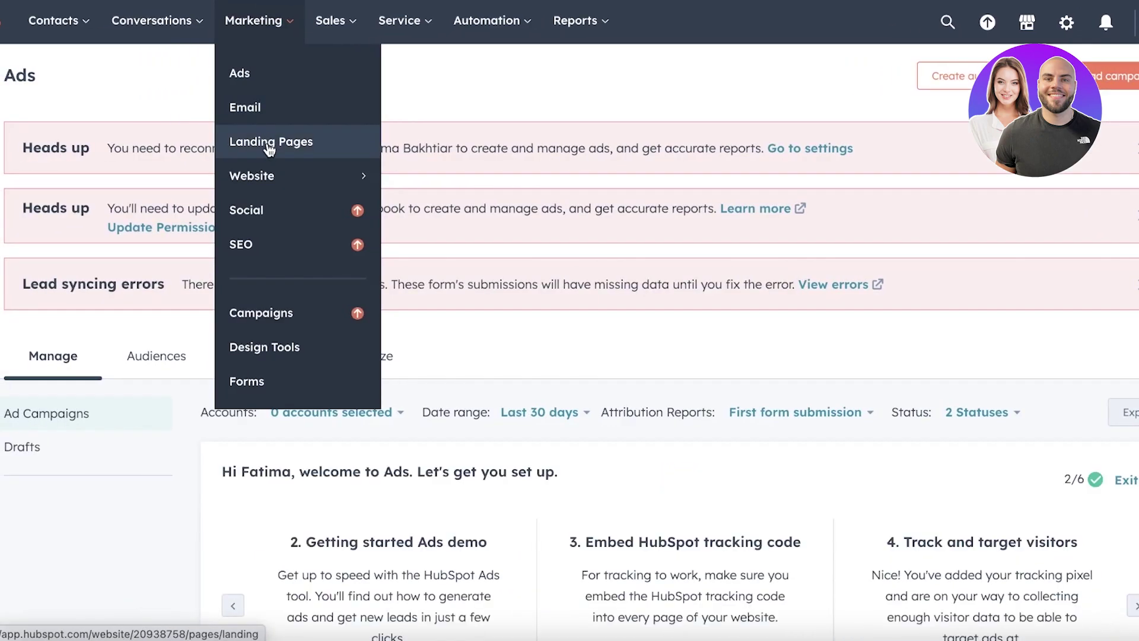
{"action": "left_click", "coordinate": [528, 95]}
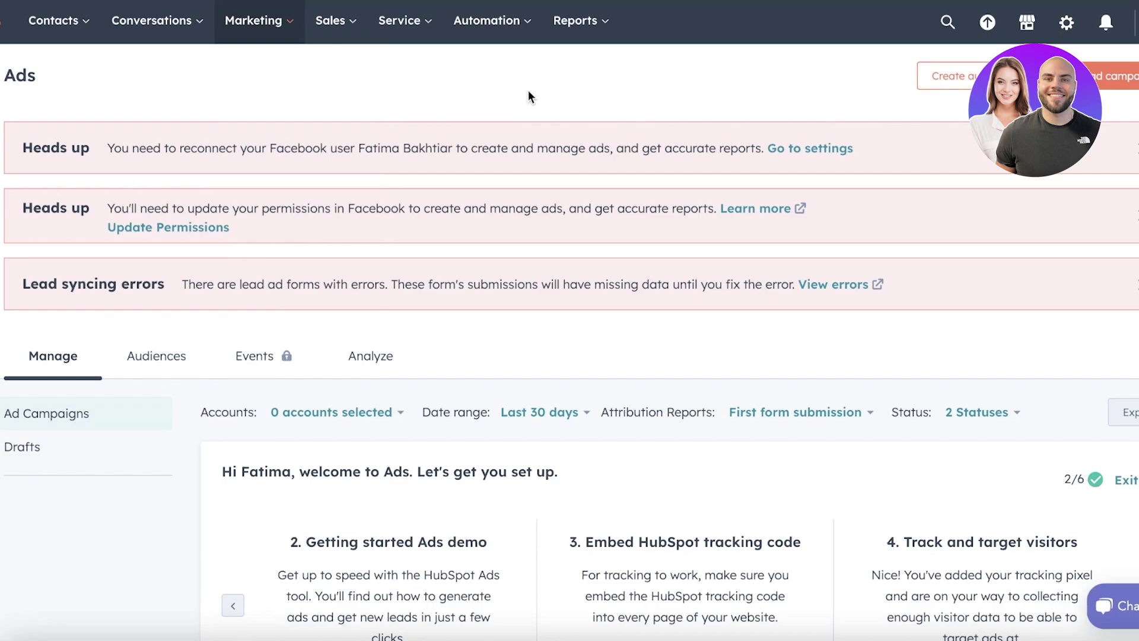
{"action": "scroll", "coordinate": [524, 95], "scroll_direction": "down", "scroll_amount": 1}
{"action": "scroll", "coordinate": [516, 93], "scroll_direction": "up", "scroll_amount": 1}
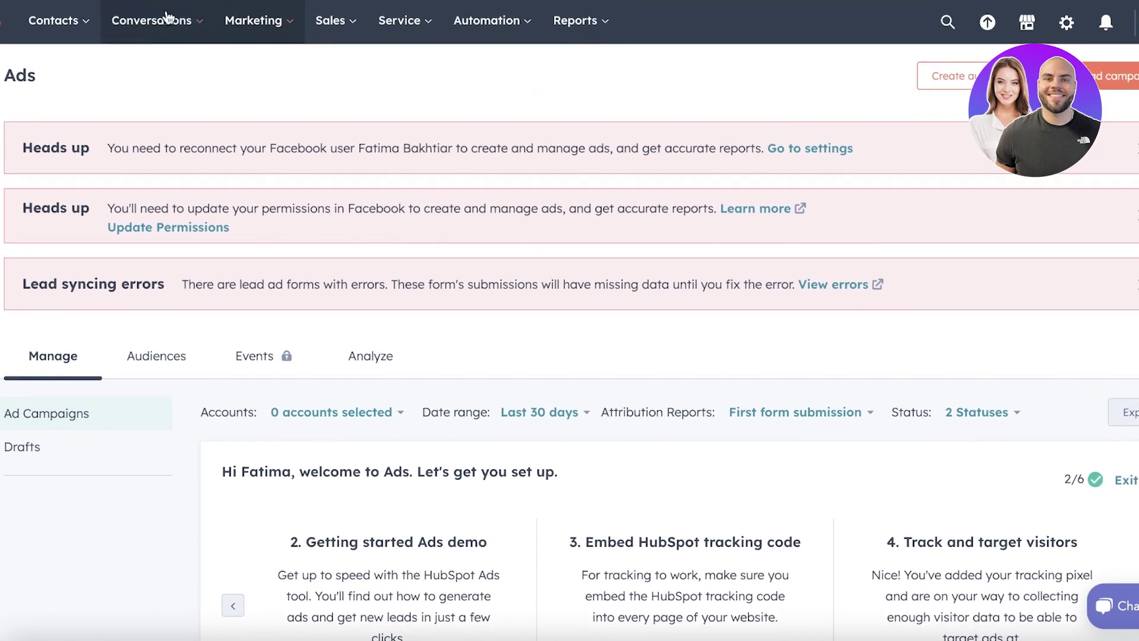
{"action": "left_click", "coordinate": [253, 21]}
{"action": "scroll", "coordinate": [248, 253], "scroll_direction": "down", "scroll_amount": 3}
{"action": "scroll", "coordinate": [249, 196], "scroll_direction": "up", "scroll_amount": 3}
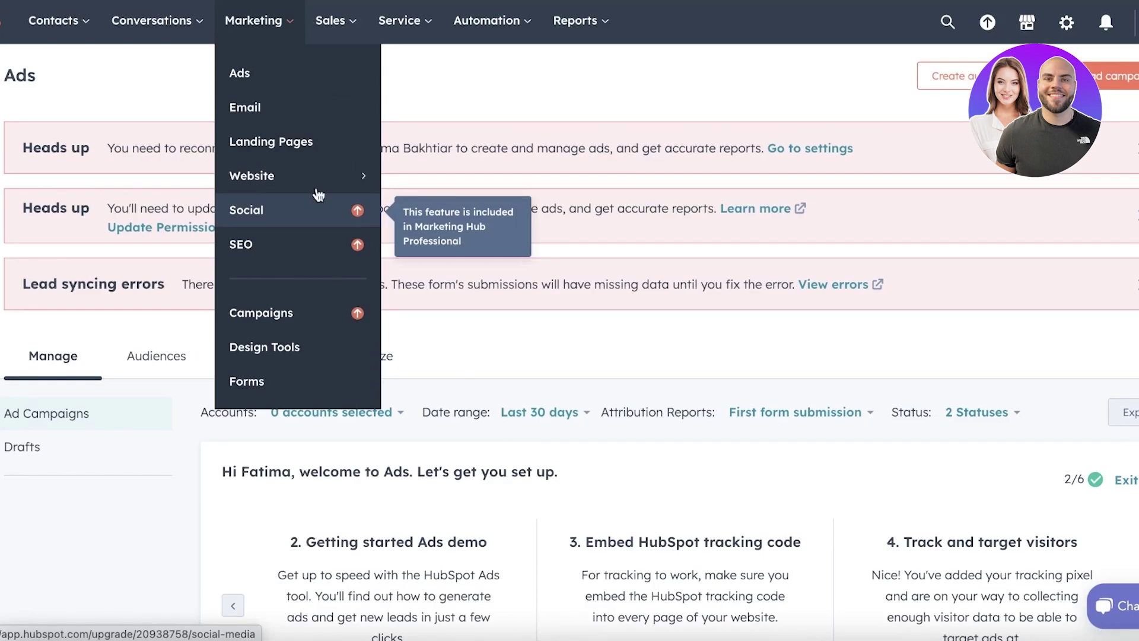
{"action": "left_click", "coordinate": [665, 117]}
Check the Contacts menu, then bring up the Marketplaces dropdown from the top bar
{"action": "scroll", "coordinate": [665, 112], "scroll_direction": "down", "scroll_amount": 5}
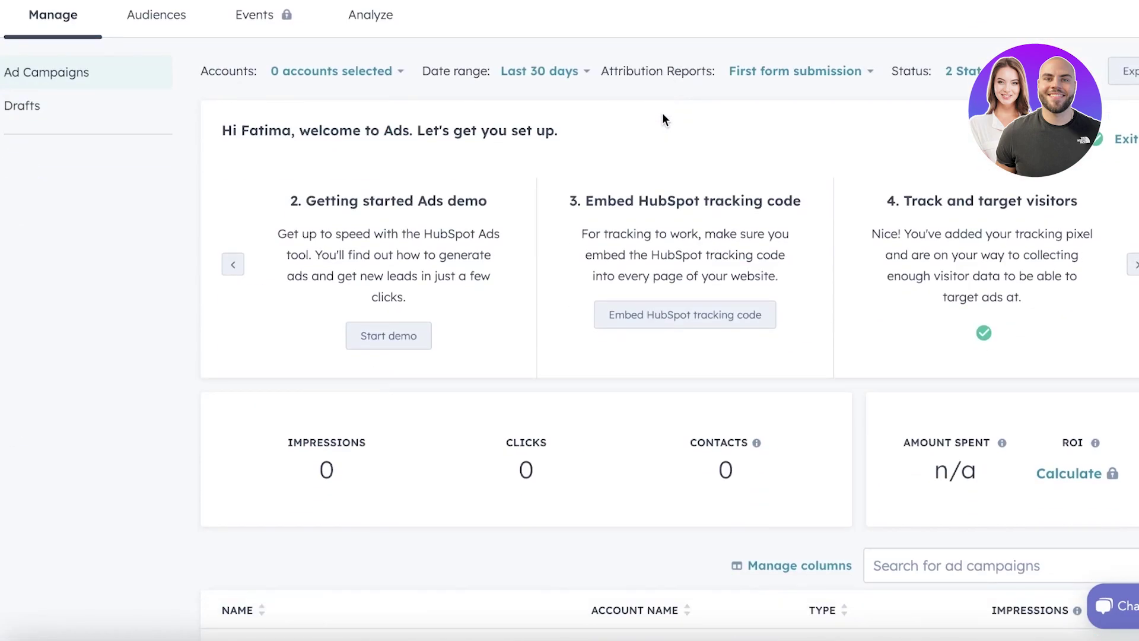
{"action": "scroll", "coordinate": [662, 112], "scroll_direction": "up", "scroll_amount": 5}
{"action": "scroll", "coordinate": [663, 117], "scroll_direction": "up", "scroll_amount": 1}
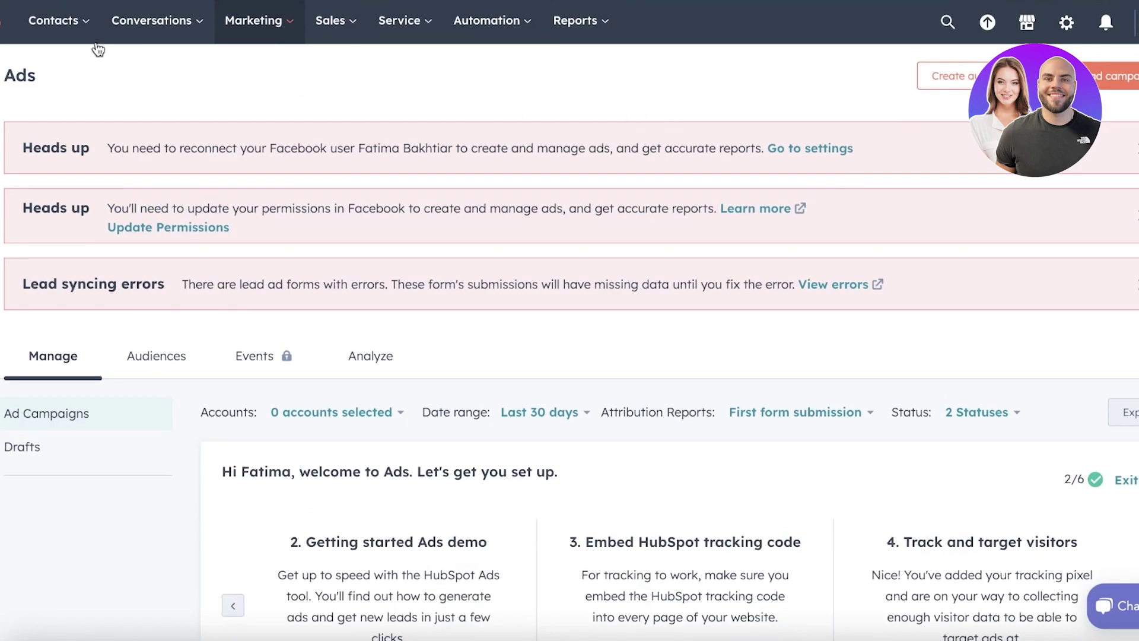
{"action": "left_click", "coordinate": [37, 24]}
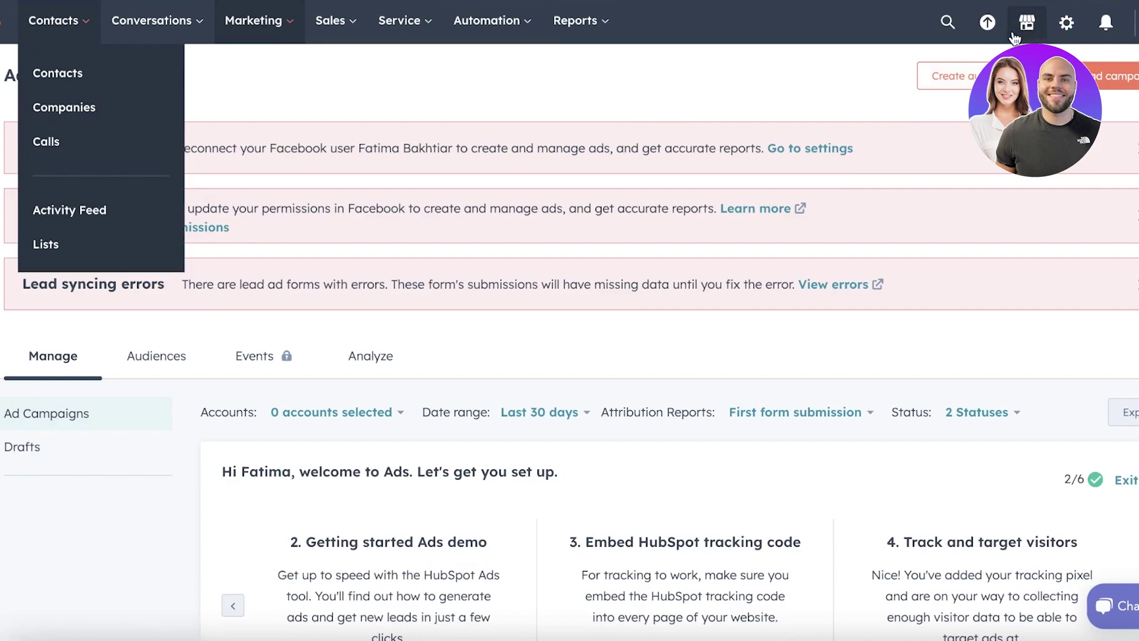
{"action": "left_click", "coordinate": [1028, 22]}
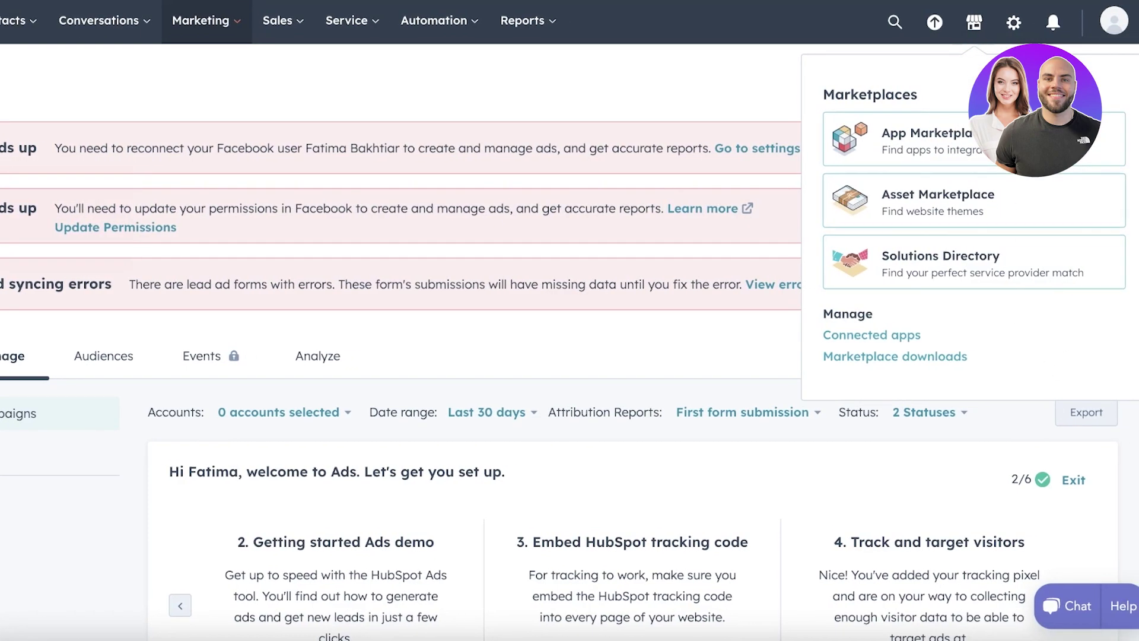
Go to the App Marketplace and browse its Popular, New, Free, Built by HubSpot and Workflow apps
{"action": "left_click", "coordinate": [920, 157]}
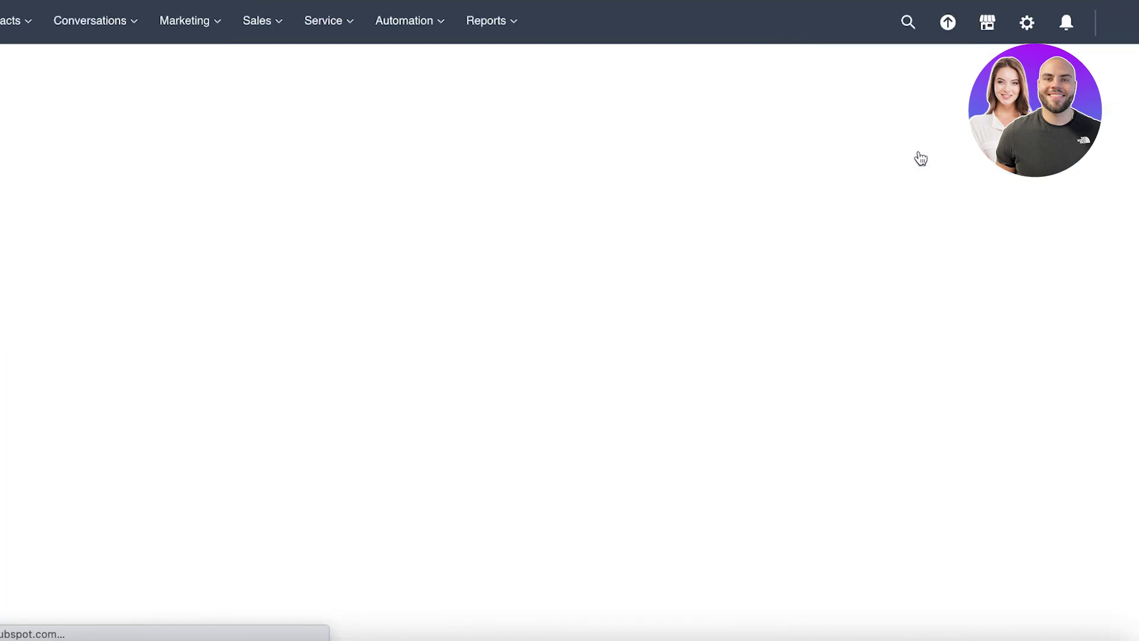
{"action": "scroll", "coordinate": [924, 150], "scroll_direction": "down", "scroll_amount": 8}
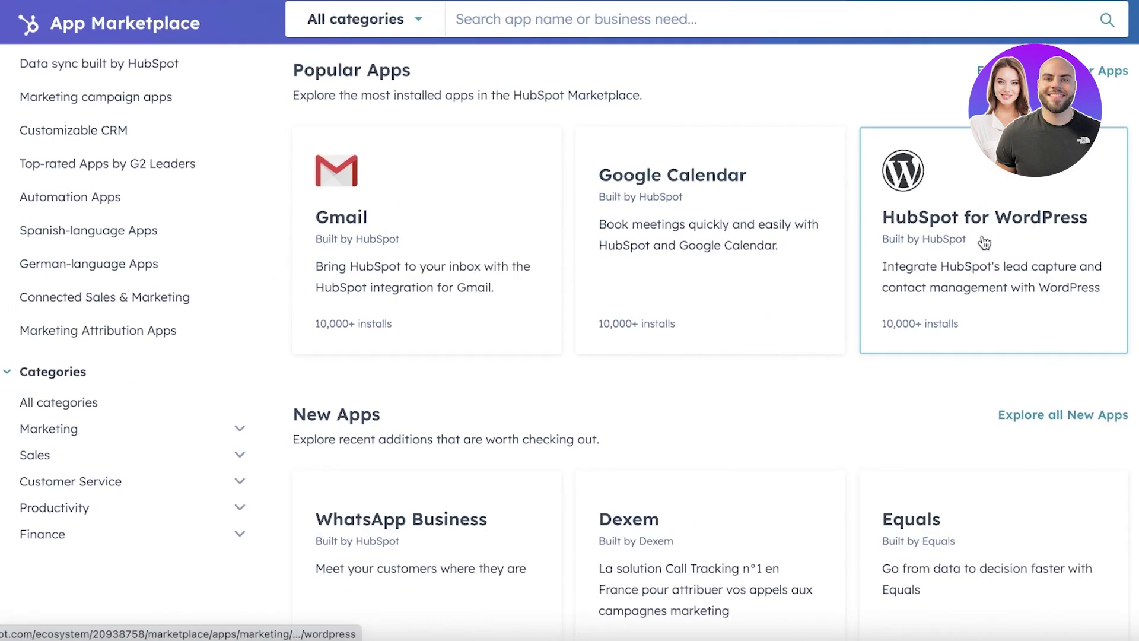
{"action": "scroll", "coordinate": [623, 199], "scroll_direction": "down", "scroll_amount": 10}
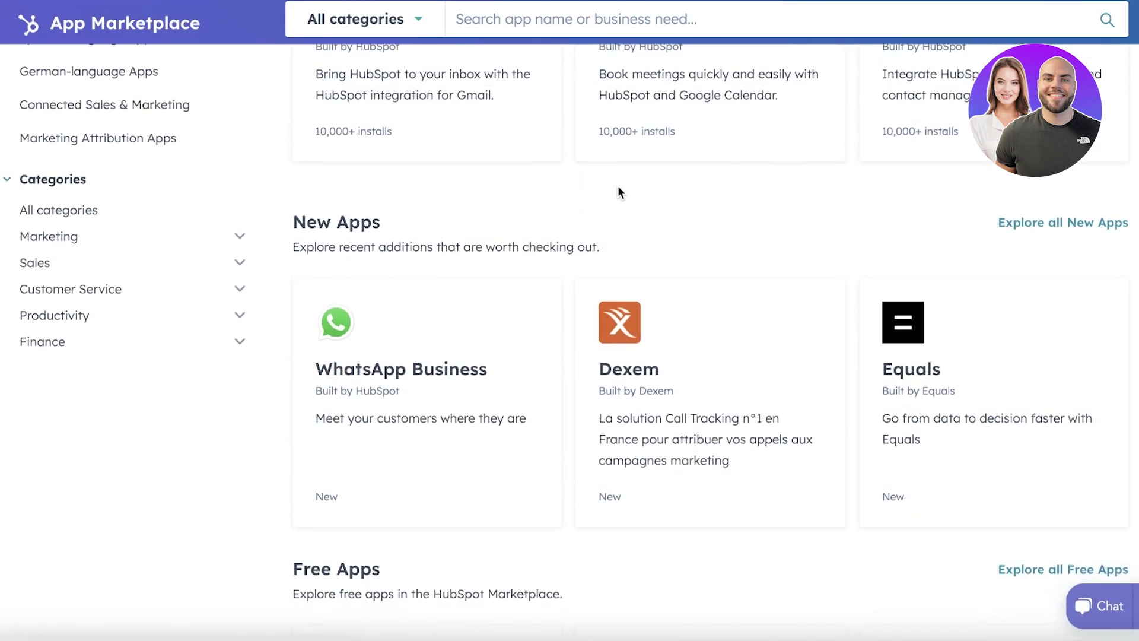
{"action": "scroll", "coordinate": [615, 186], "scroll_direction": "down", "scroll_amount": 5}
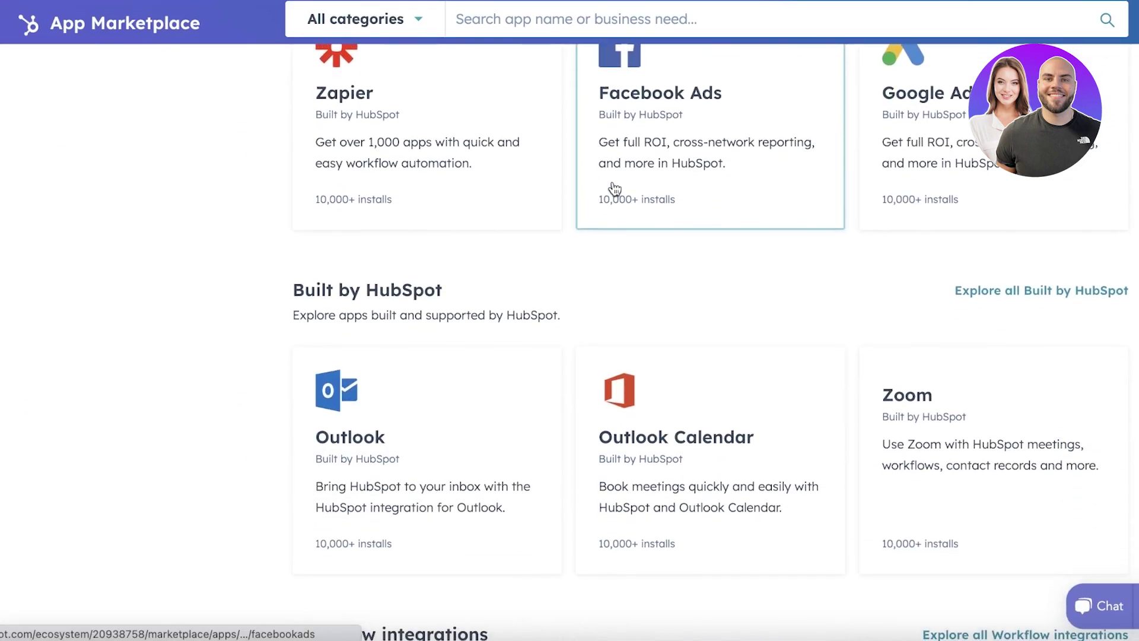
{"action": "scroll", "coordinate": [611, 185], "scroll_direction": "down", "scroll_amount": 10}
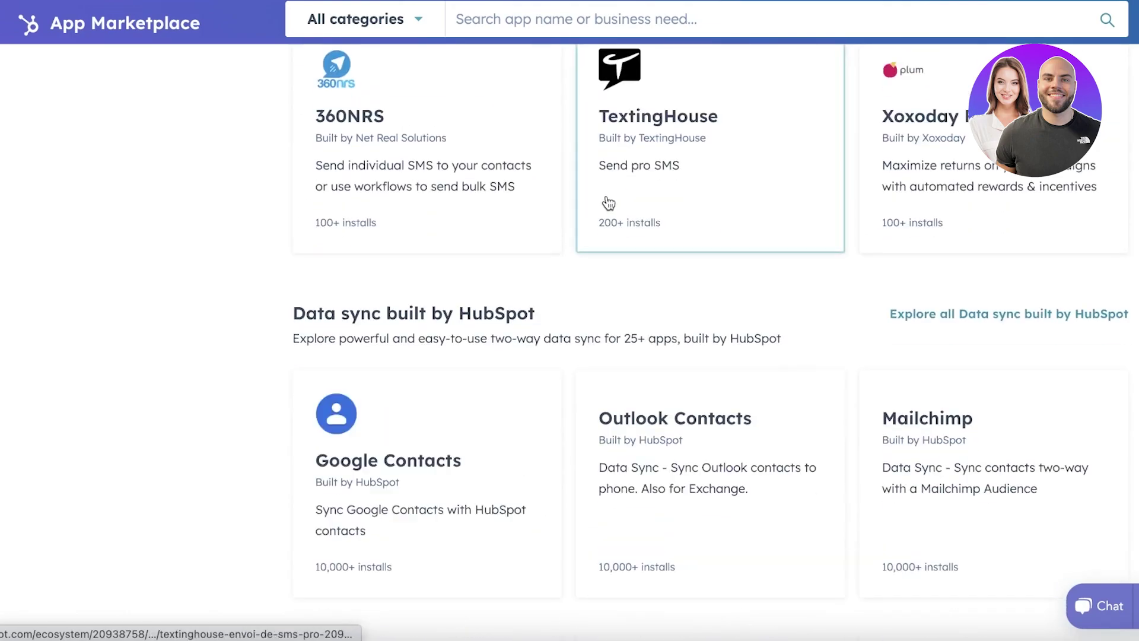
{"action": "scroll", "coordinate": [168, 337], "scroll_direction": "up", "scroll_amount": 10}
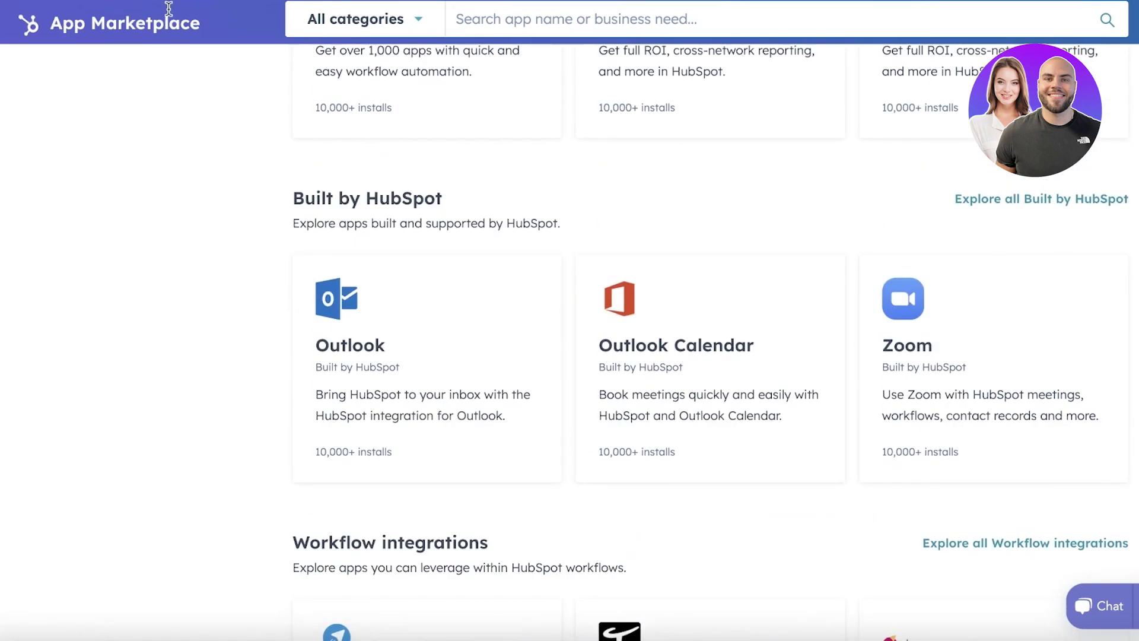
{"action": "scroll", "coordinate": [350, 331], "scroll_direction": "up", "scroll_amount": 15}
{"action": "scroll", "coordinate": [639, 520], "scroll_direction": "down", "scroll_amount": 15}
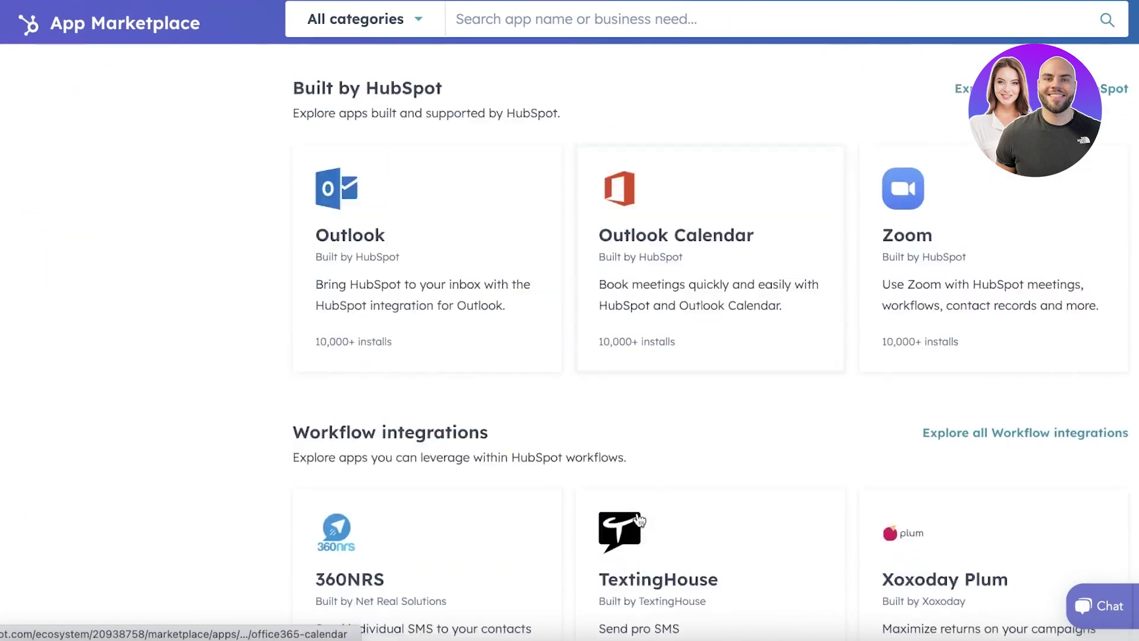
{"action": "scroll", "coordinate": [639, 520], "scroll_direction": "down", "scroll_amount": 10}
{"action": "scroll", "coordinate": [656, 140], "scroll_direction": "up", "scroll_amount": 10}
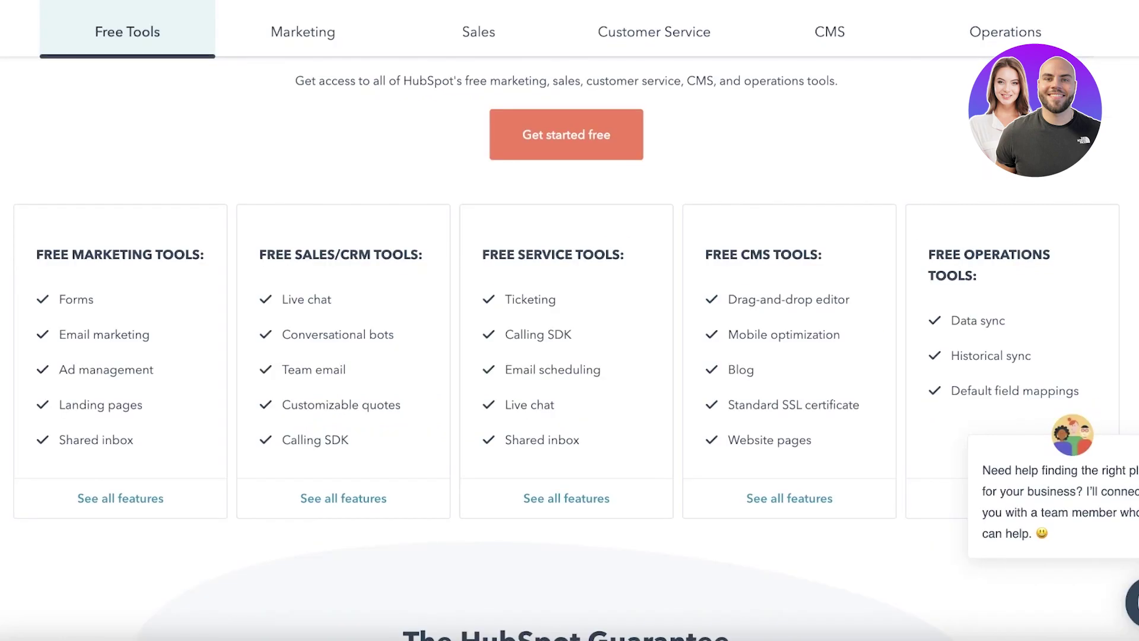
Compare Marketing Hub, Sales Hub and CMS Hub plan prices, ending on CMS Starter $23/mo
{"action": "scroll", "coordinate": [422, 200], "scroll_direction": "up", "scroll_amount": 3}
{"action": "left_click", "coordinate": [309, 110]}
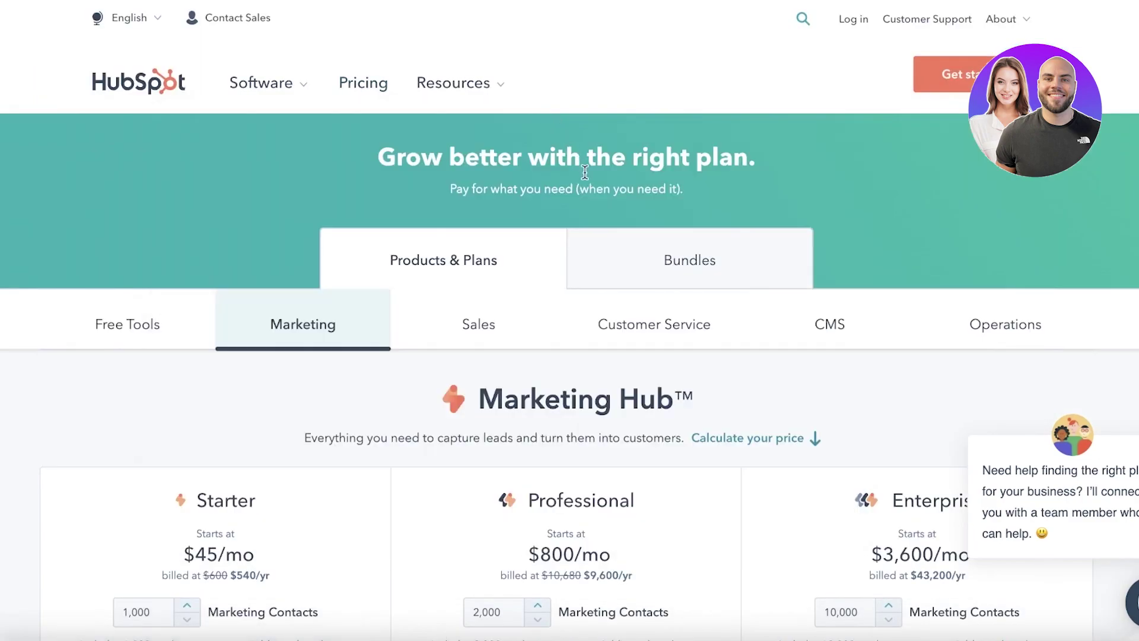
{"action": "scroll", "coordinate": [656, 346], "scroll_direction": "down", "scroll_amount": 3}
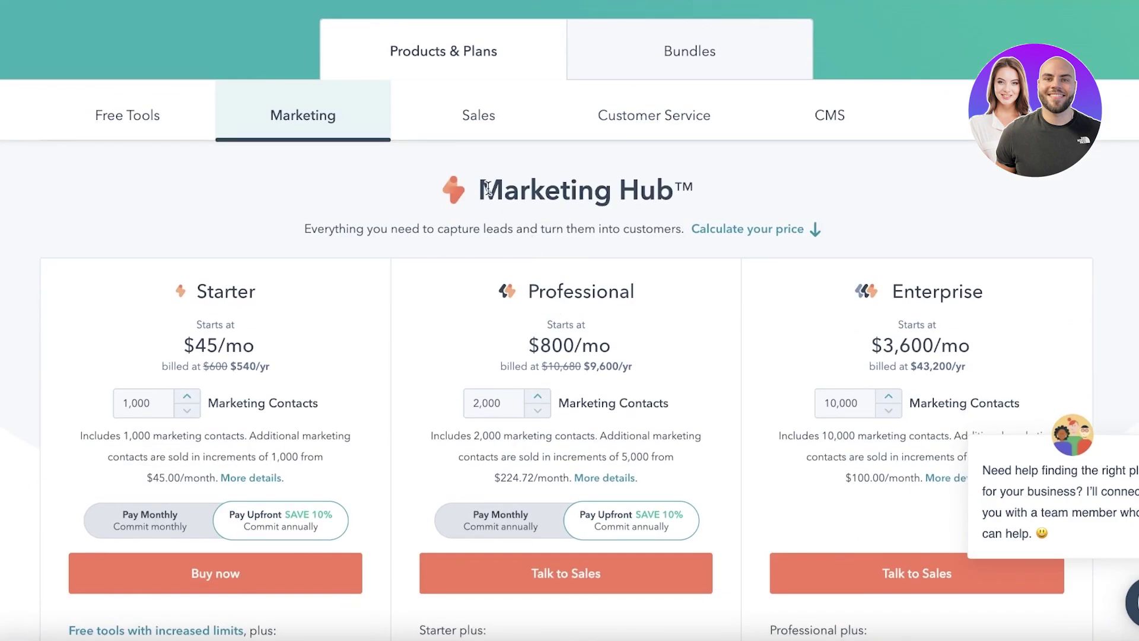
{"action": "left_click", "coordinate": [448, 137]}
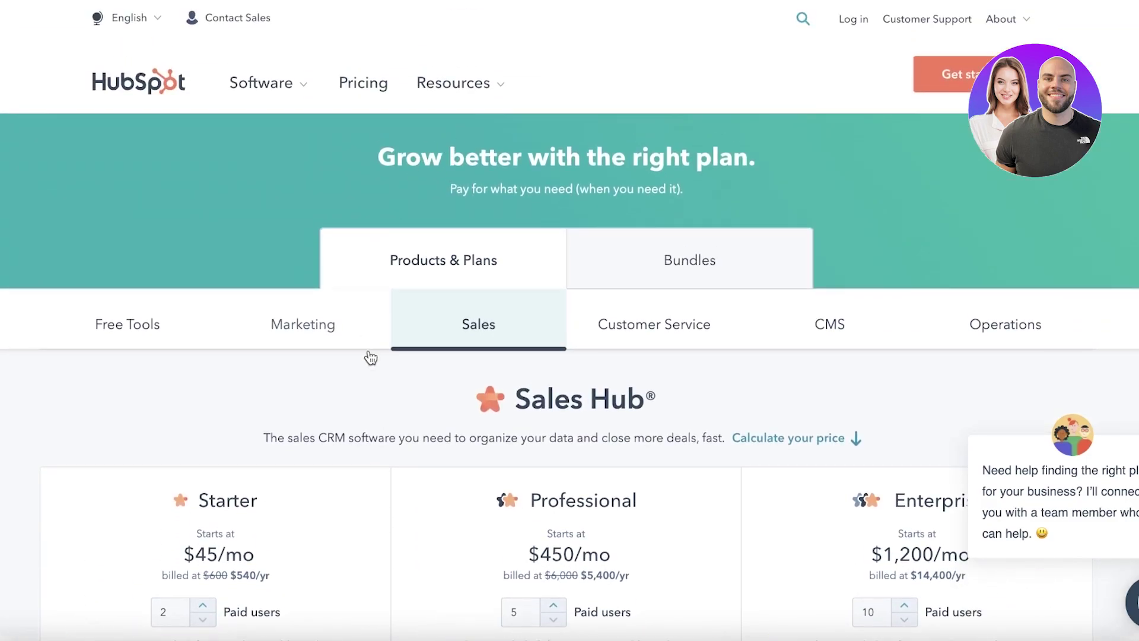
{"action": "scroll", "coordinate": [379, 363], "scroll_direction": "down", "scroll_amount": 5}
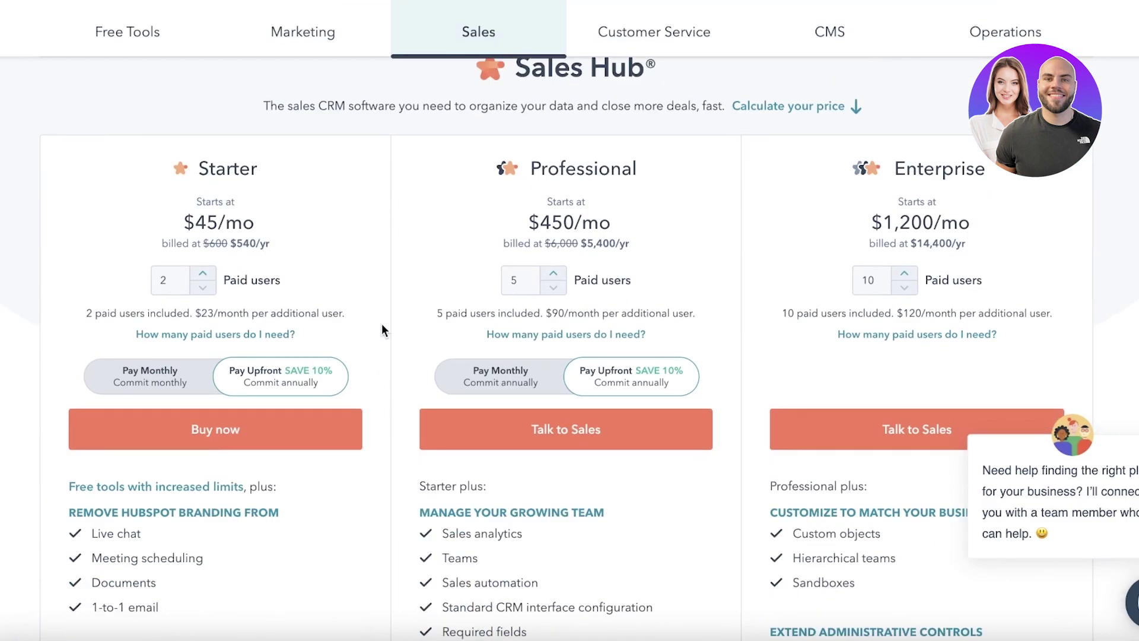
{"action": "left_click", "coordinate": [790, 15]}
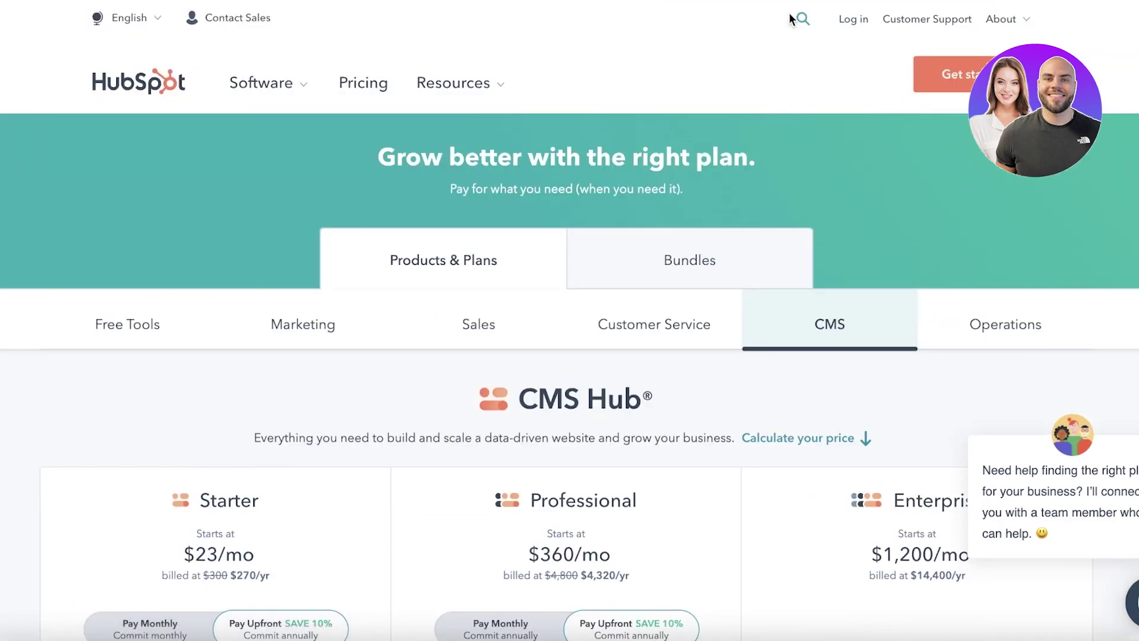
{"action": "scroll", "coordinate": [790, 12], "scroll_direction": "down", "scroll_amount": 3}
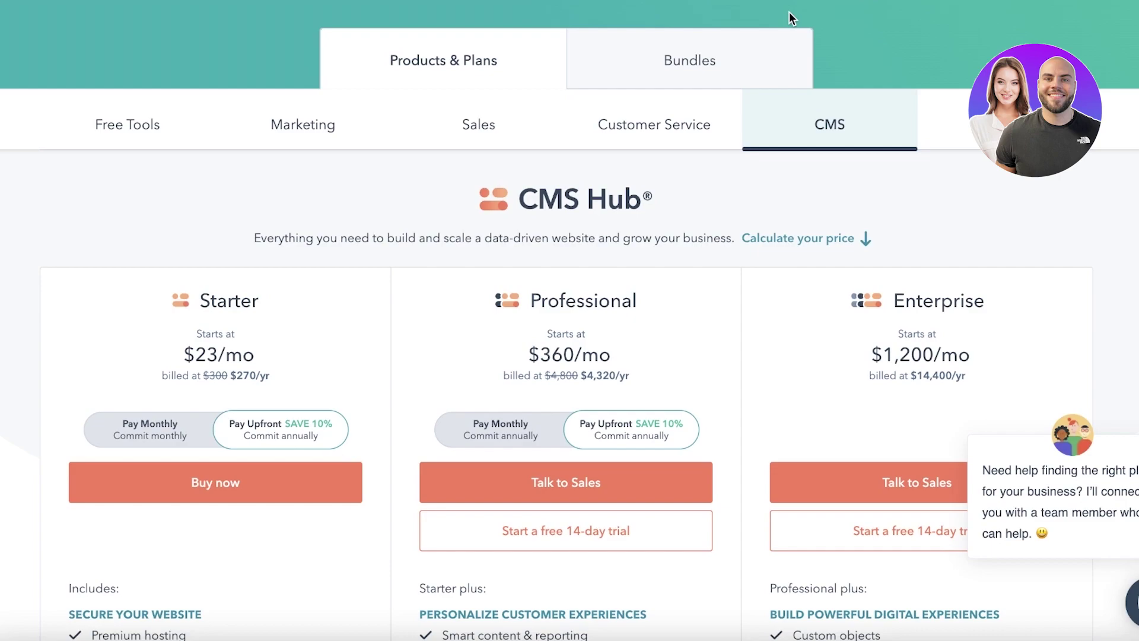
Show Service Hub pricing and raise the Starter plan to 7 paid users ($158/mo)
{"action": "left_click", "coordinate": [665, 120]}
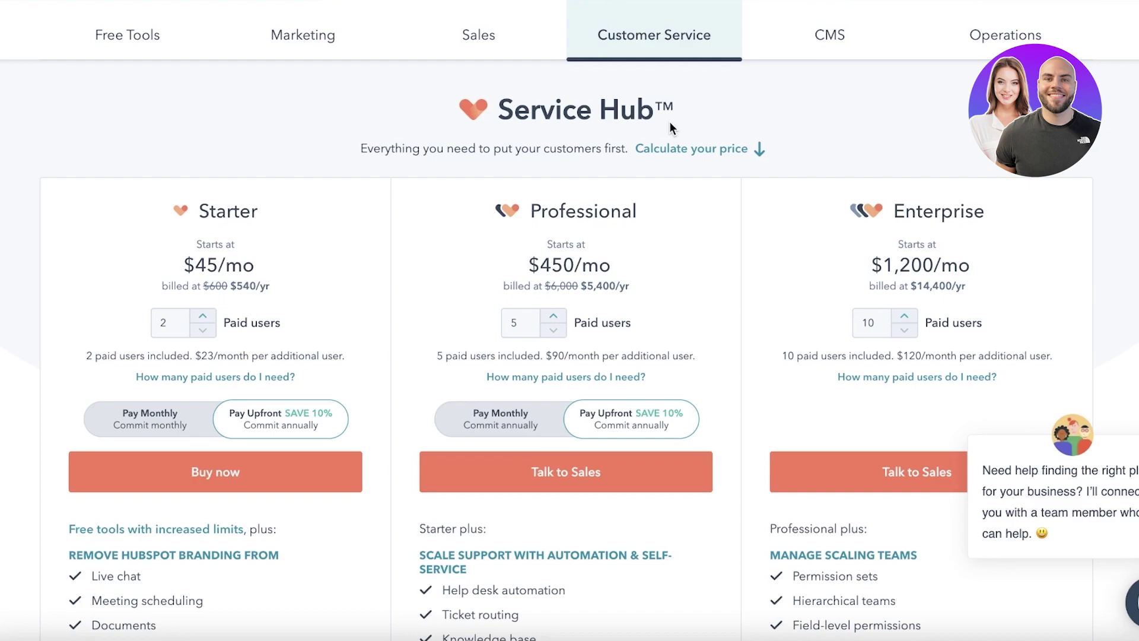
{"action": "left_click", "coordinate": [201, 316]}
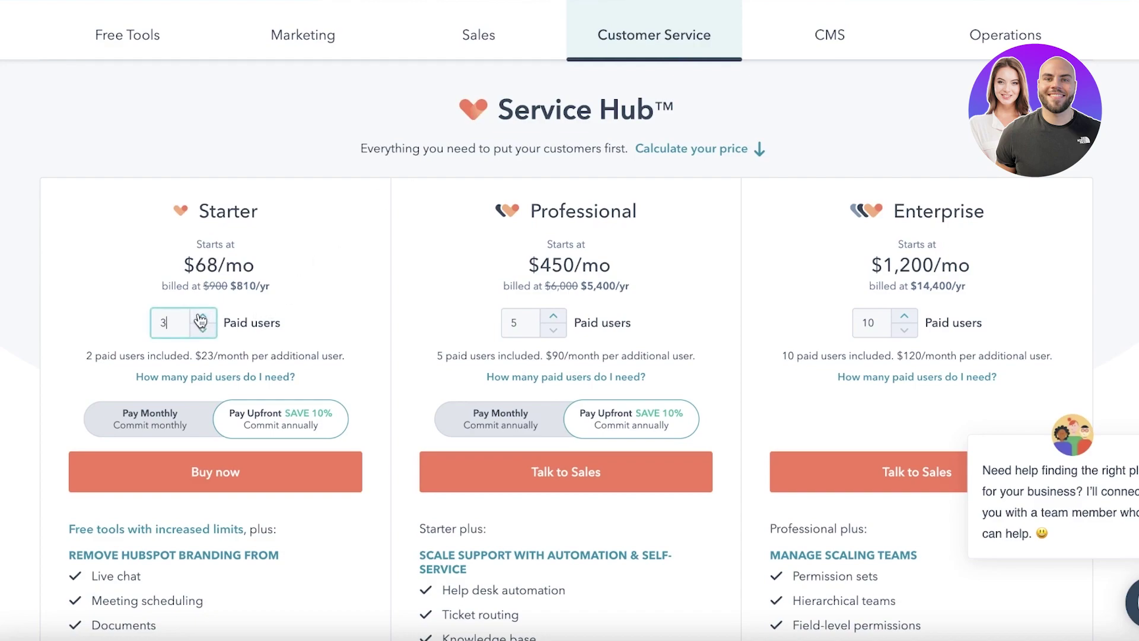
{"action": "left_click", "coordinate": [202, 316]}
{"action": "left_click", "coordinate": [202, 317]}
{"action": "left_click", "coordinate": [201, 316]}
{"action": "left_click", "coordinate": [202, 316]}
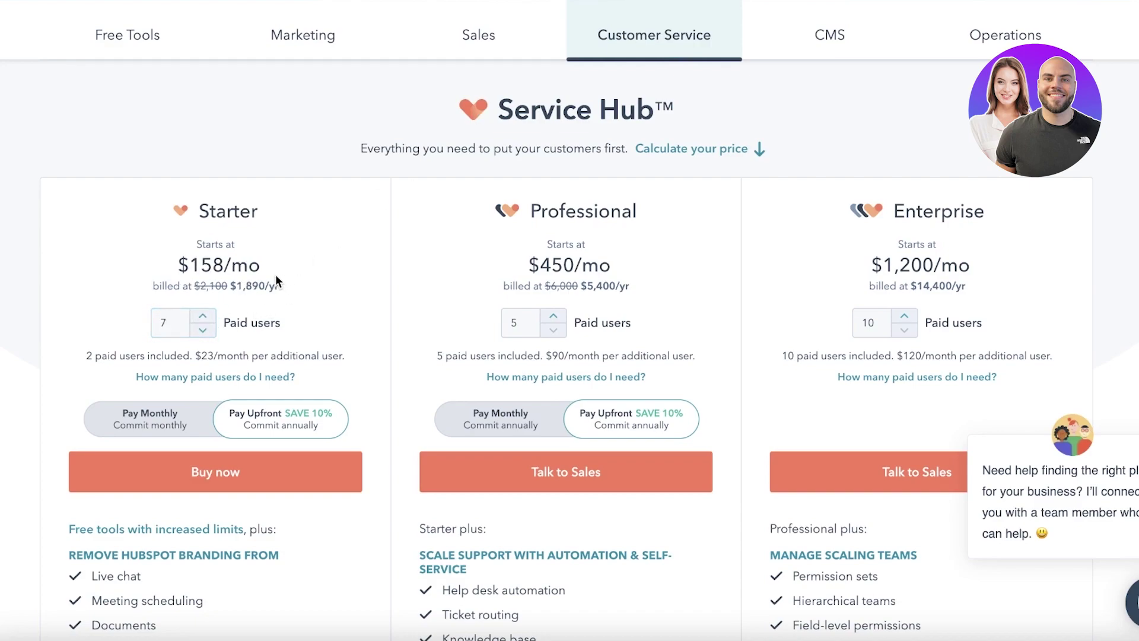
Review the Starter, Professional $450/mo and Enterprise $1,200/mo feature lists
{"action": "scroll", "coordinate": [303, 339], "scroll_direction": "down", "scroll_amount": 3}
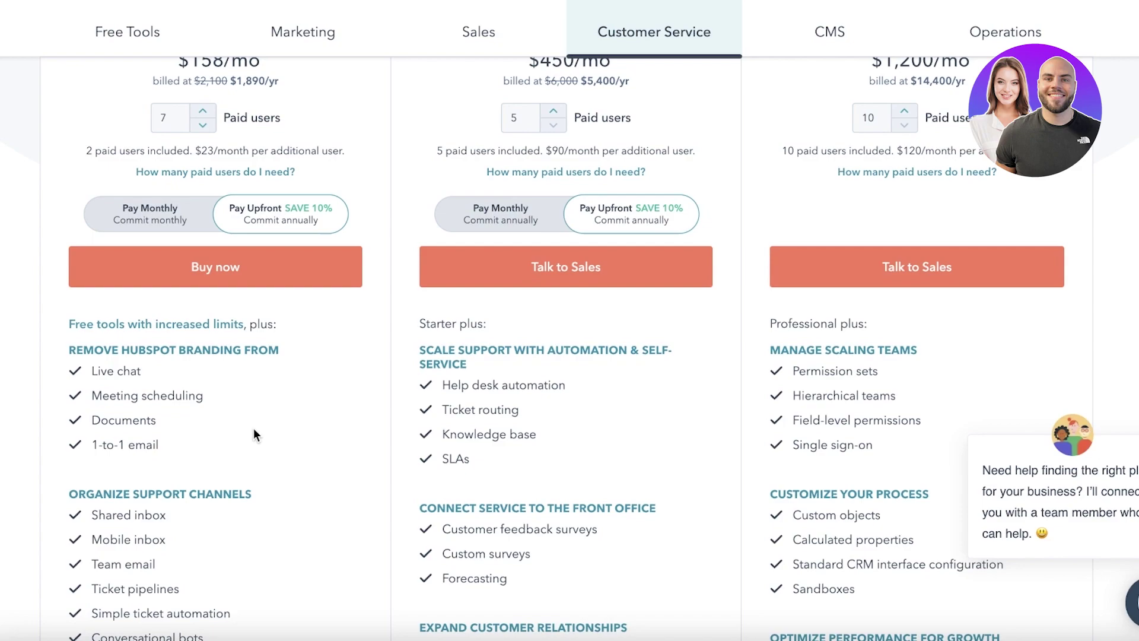
{"action": "scroll", "coordinate": [254, 435], "scroll_direction": "down", "scroll_amount": 3}
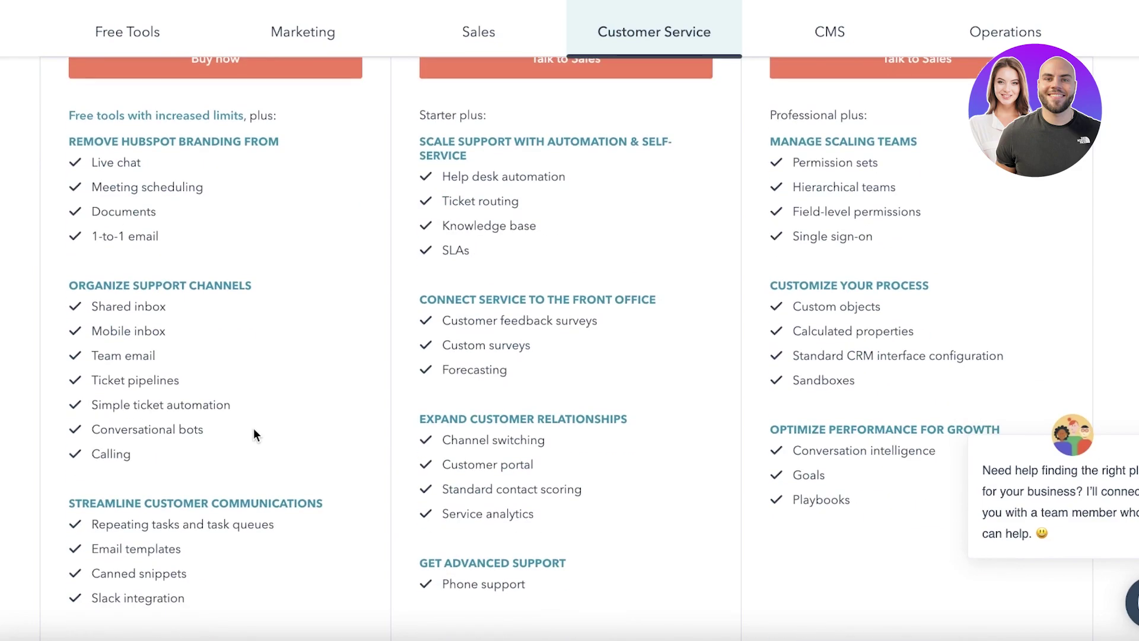
{"action": "scroll", "coordinate": [280, 465], "scroll_direction": "down", "scroll_amount": 7}
{"action": "scroll", "coordinate": [287, 482], "scroll_direction": "up", "scroll_amount": 15}
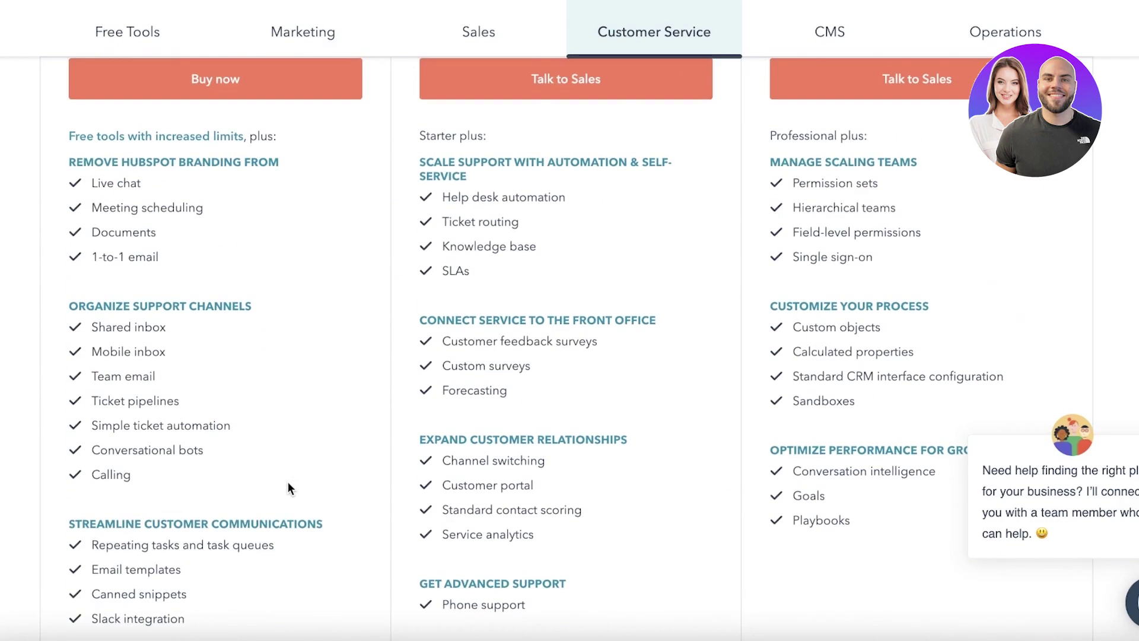